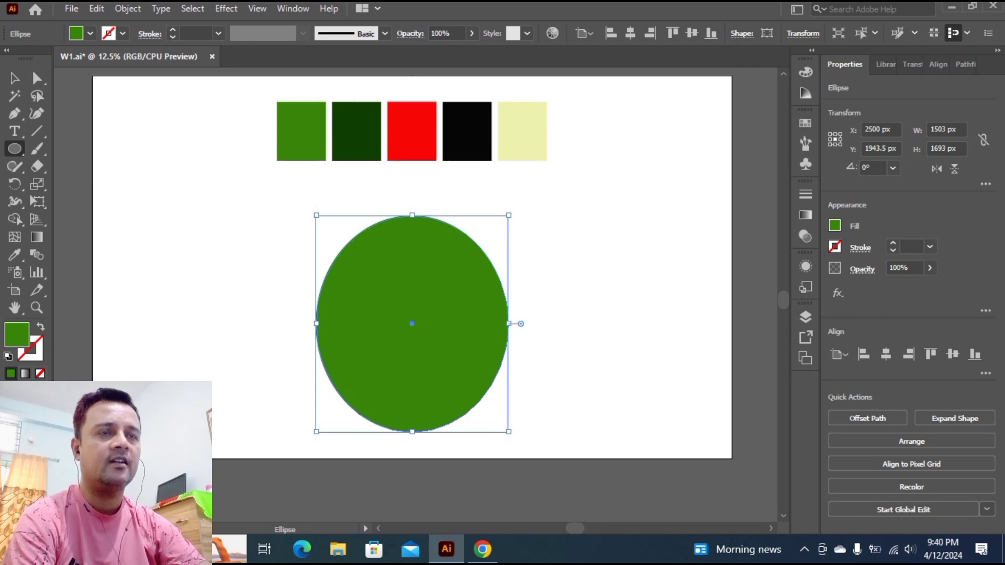
Draw a tall, narrow rectangle about 127 by 2165 px beside the green ellipse.
{"action": "right_click", "coordinate": [15, 149]}
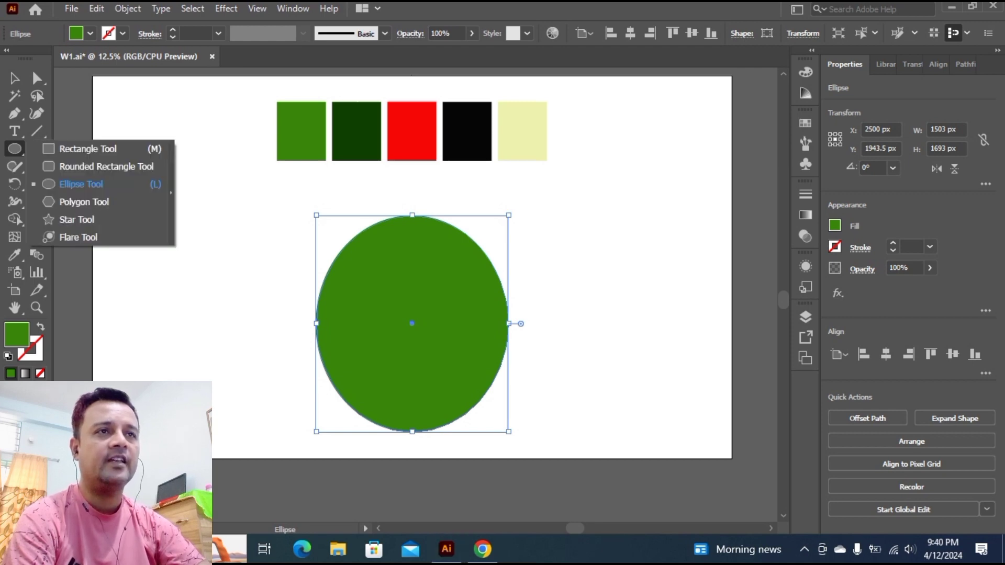
{"action": "left_click", "coordinate": [88, 149]}
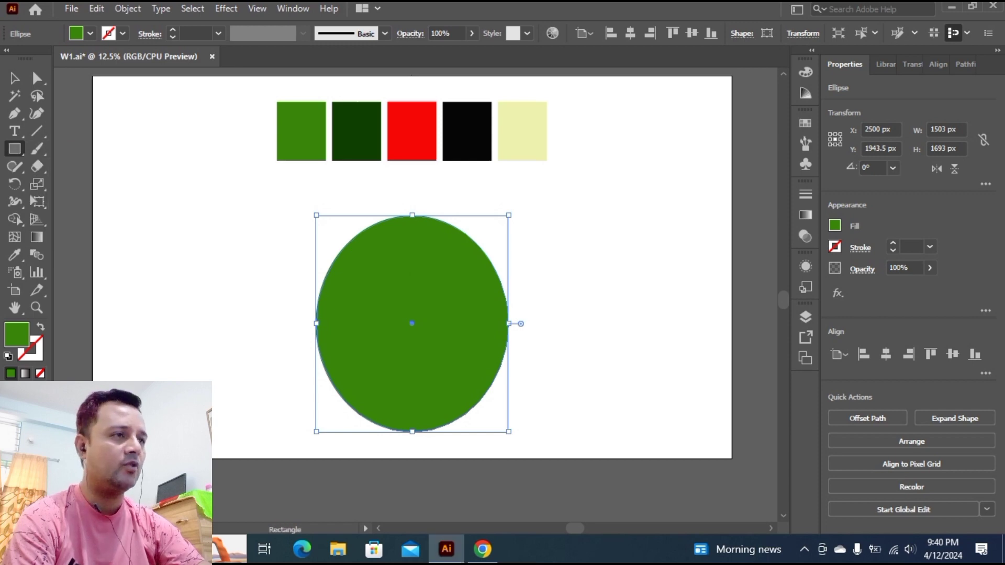
{"action": "left_click_drag", "start_coordinate": [626, 179], "coordinate": [642, 456]}
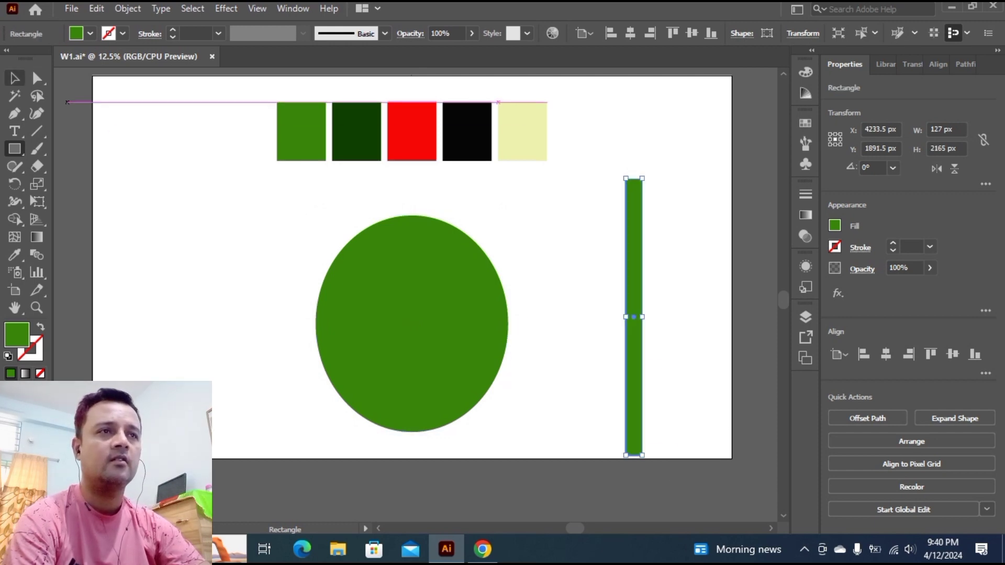
Move the ellipse aside over the artboard's left edge and place the narrow rectangle below the colour swatches.
{"action": "left_click", "coordinate": [14, 78]}
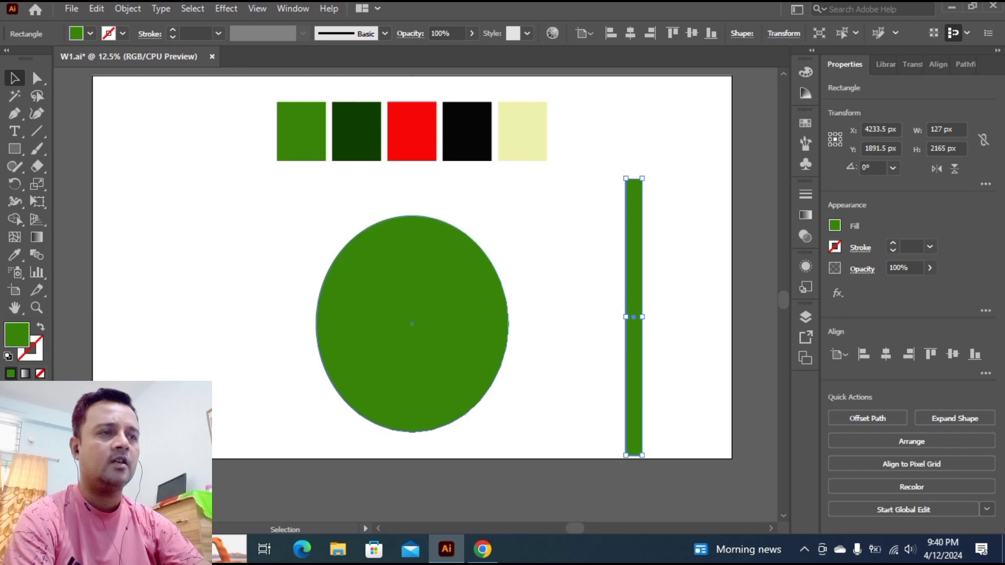
{"action": "left_click_drag", "start_coordinate": [509, 323], "coordinate": [203, 202]}
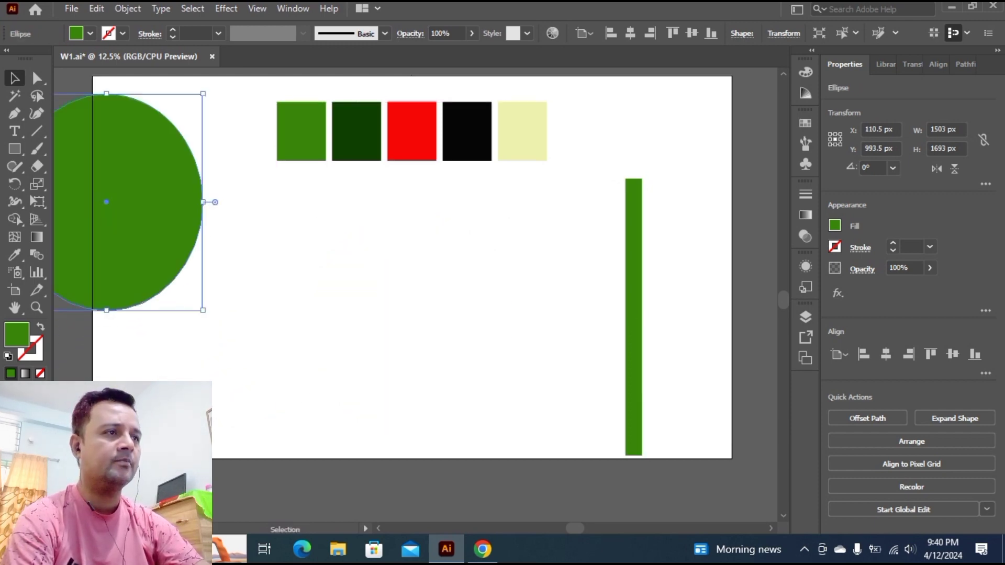
{"action": "left_click_drag", "start_coordinate": [636, 362], "coordinate": [316, 374]}
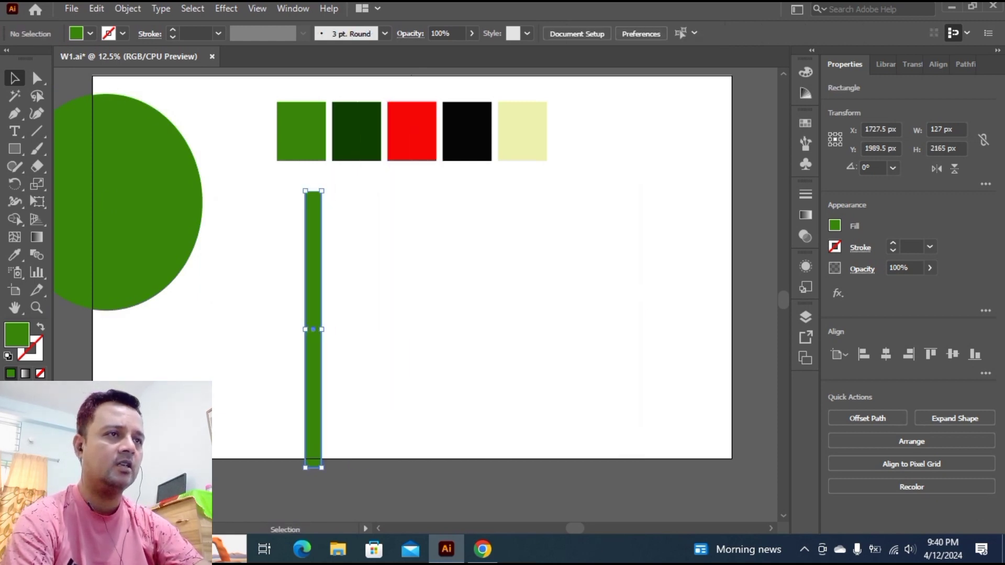
Fill the narrow rectangle with the dark green sampled from the second swatch, leaving nothing selected.
{"action": "key", "text": "i"}
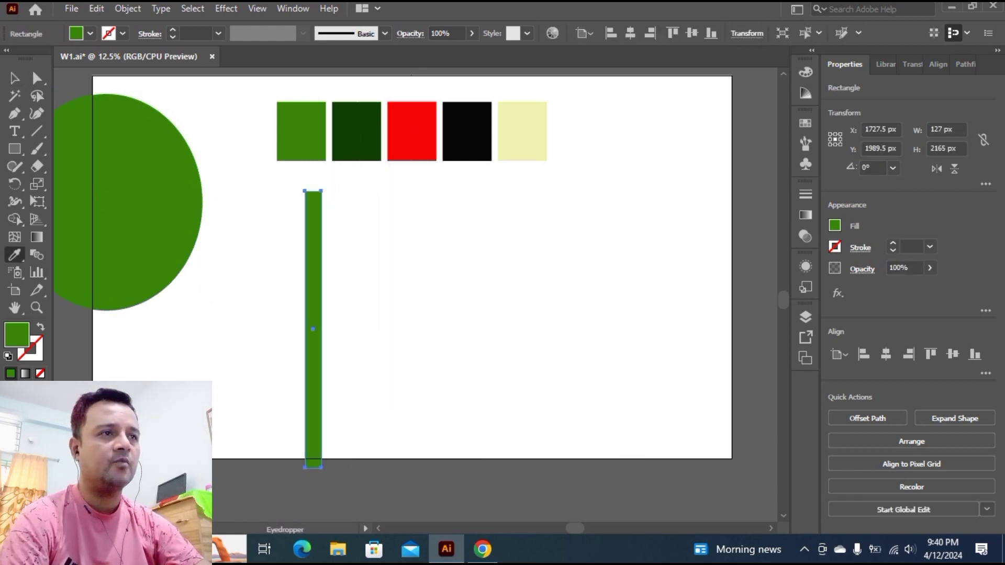
{"action": "left_click", "coordinate": [356, 131]}
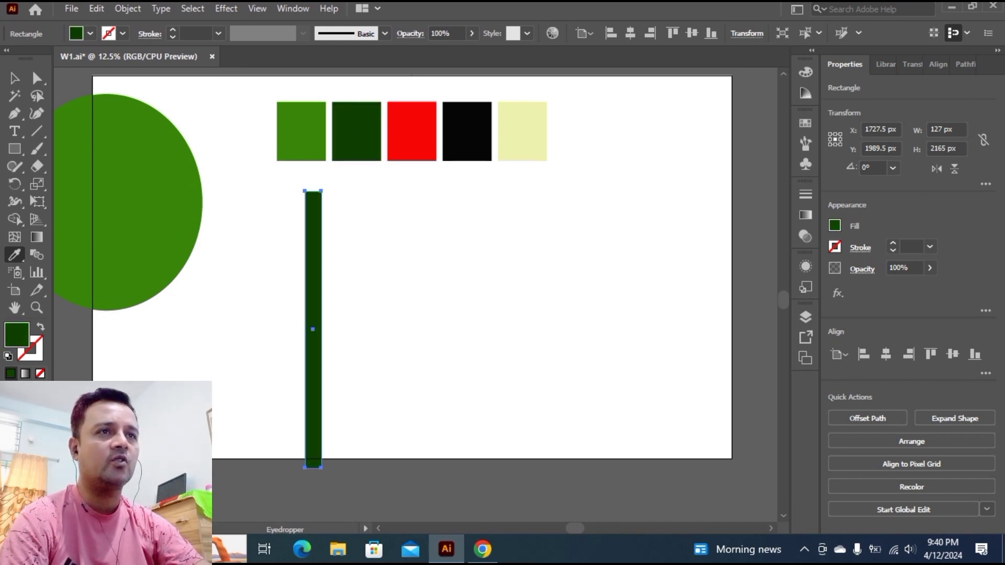
{"action": "left_click", "coordinate": [14, 78]}
{"action": "key", "text": "ctrl+shift+a"}
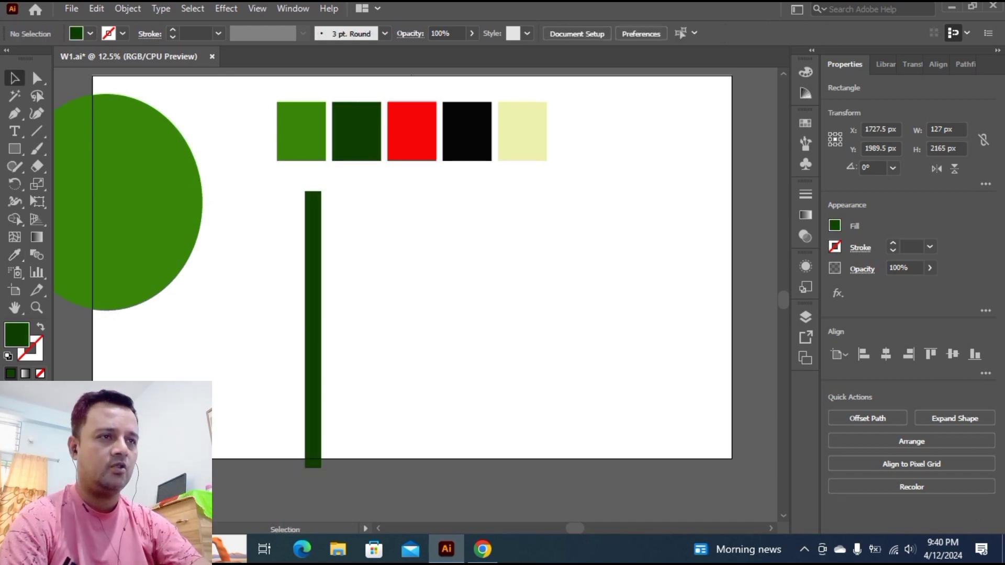
Copy the dark green bar about 341 px to its right and repeat the duplication to make six evenly spaced stripes.
{"action": "left_click_drag", "start_coordinate": [313, 330], "coordinate": [357, 329]}
{"action": "key", "text": "a"}
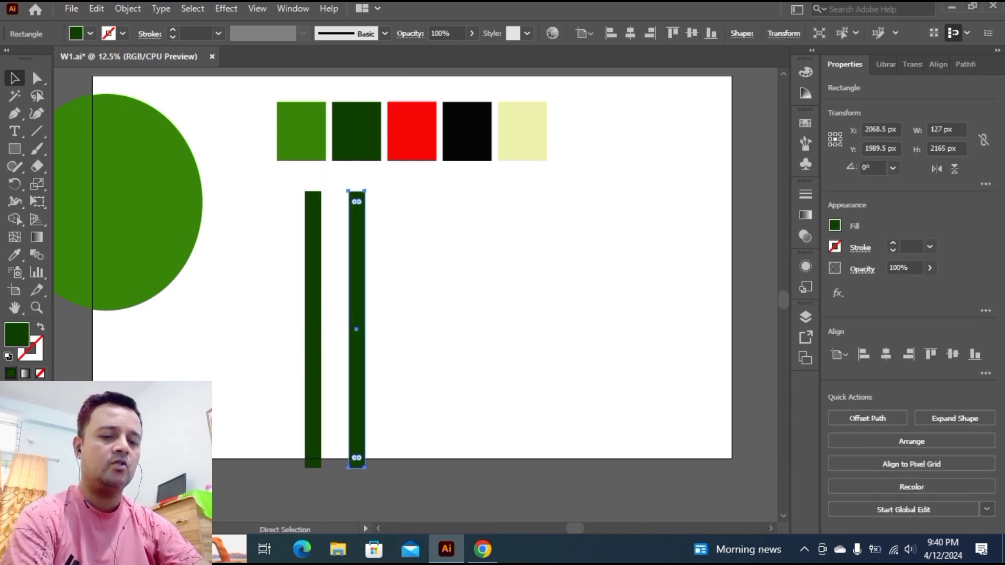
{"action": "key", "text": "ctrl+d"}
{"action": "key", "text": "ctrl+d"}
{"action": "key", "text": "ctrl+d"}
{"action": "key", "text": "ctrl+d"}
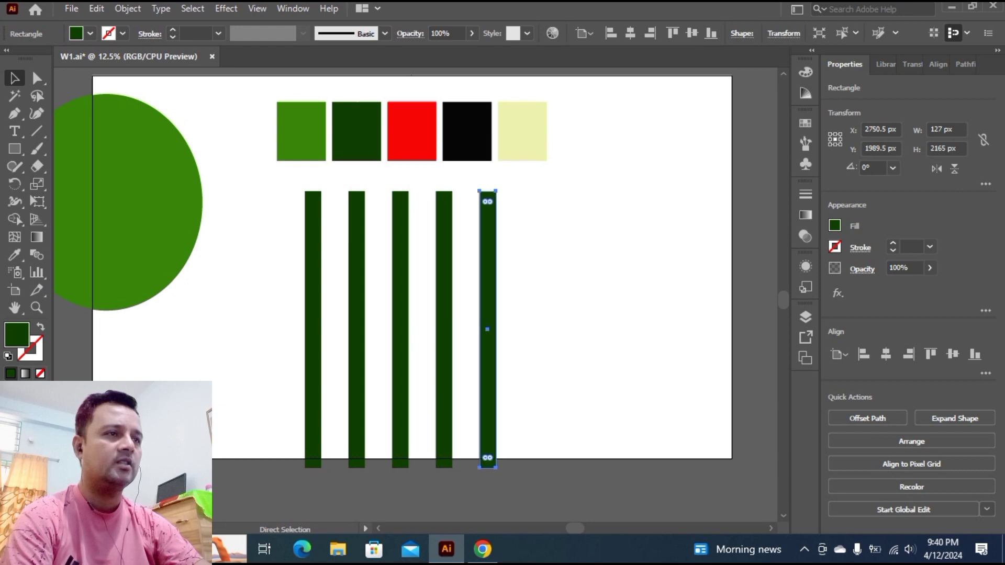
{"action": "key", "text": "v"}
{"action": "key", "text": "ctrl+shift+a"}
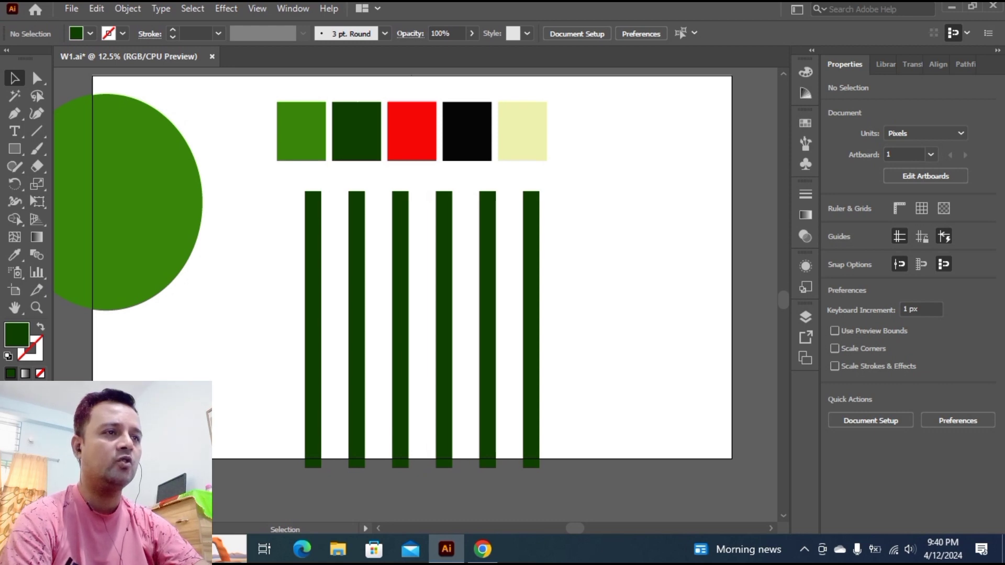
Apply a Roughen effect to all six stripes with 5% relative size, detail 2/in and corner points.
{"action": "left_click_drag", "start_coordinate": [278, 187], "coordinate": [580, 440]}
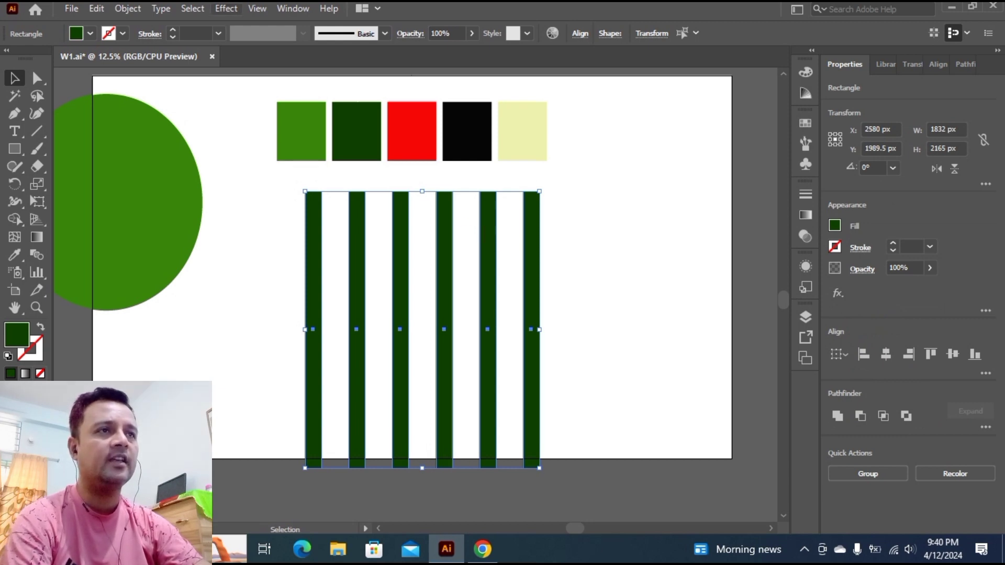
{"action": "left_click", "coordinate": [227, 9]}
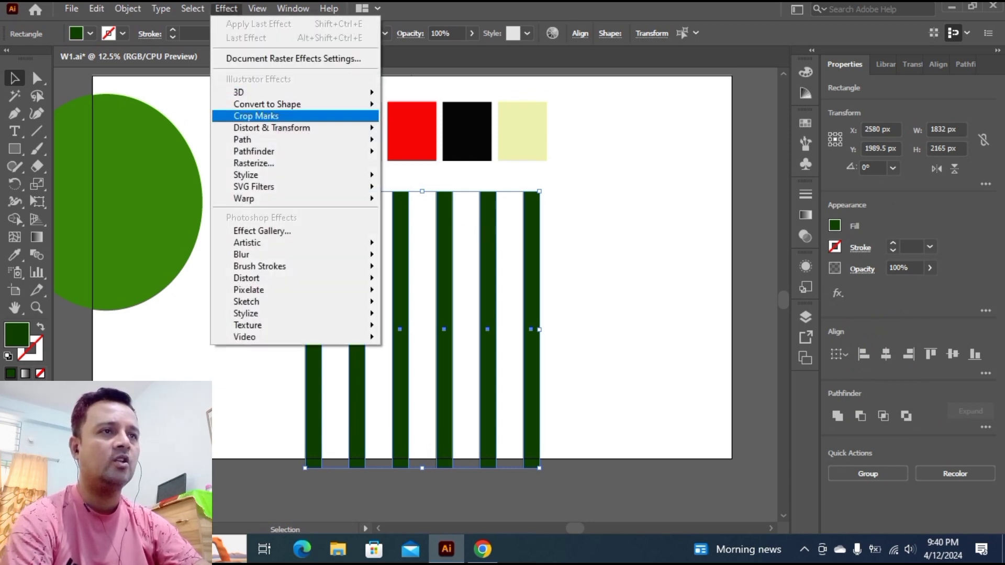
{"action": "mouse_move", "coordinate": [272, 127]}
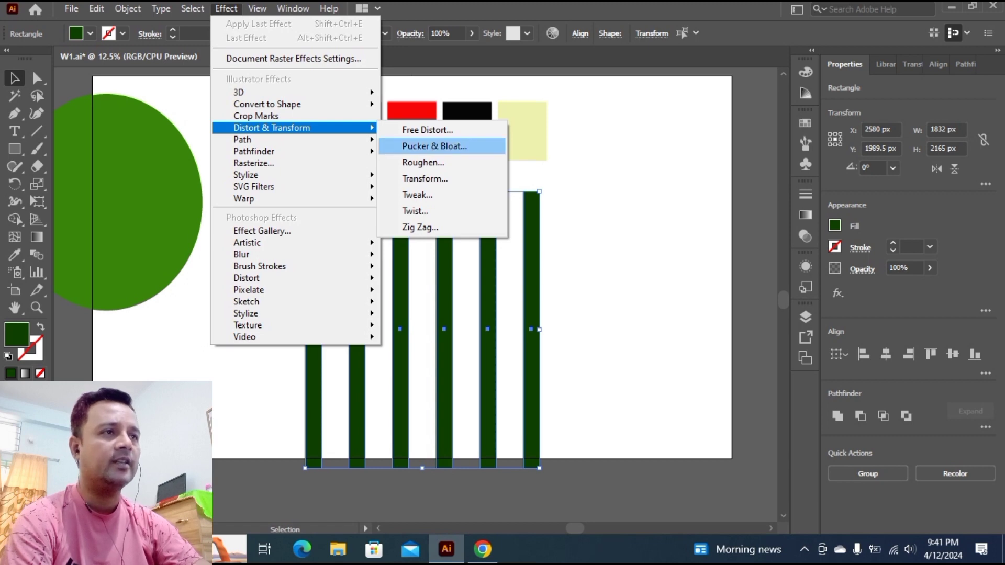
{"action": "left_click", "coordinate": [423, 163]}
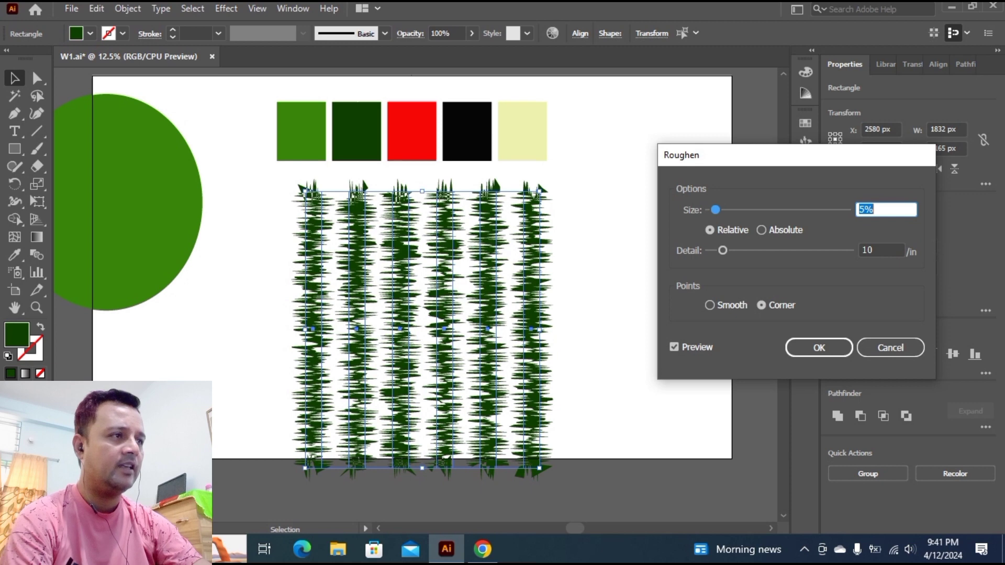
{"action": "key", "text": "Tab"}
{"action": "type", "text": "3"}
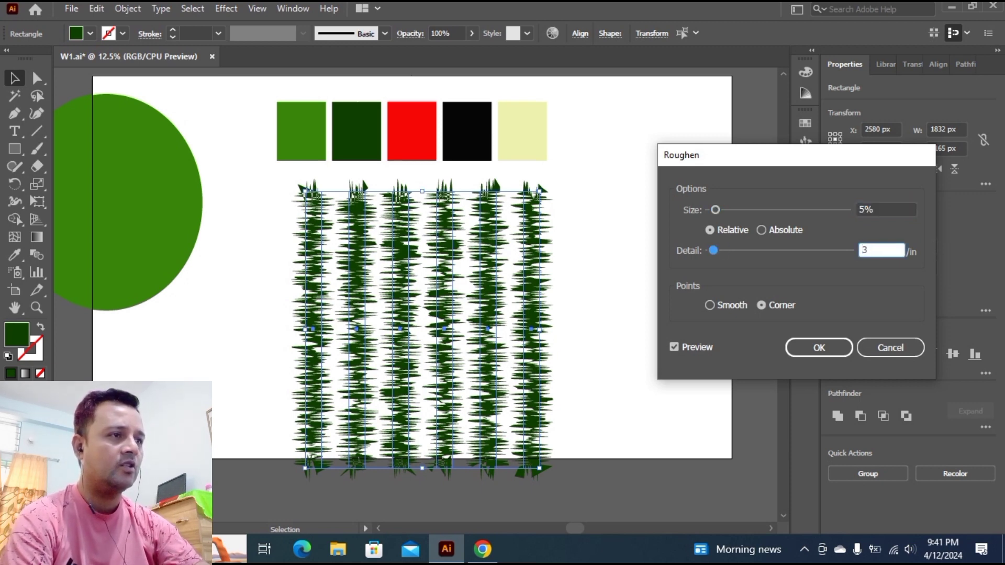
{"action": "key", "text": "Tab"}
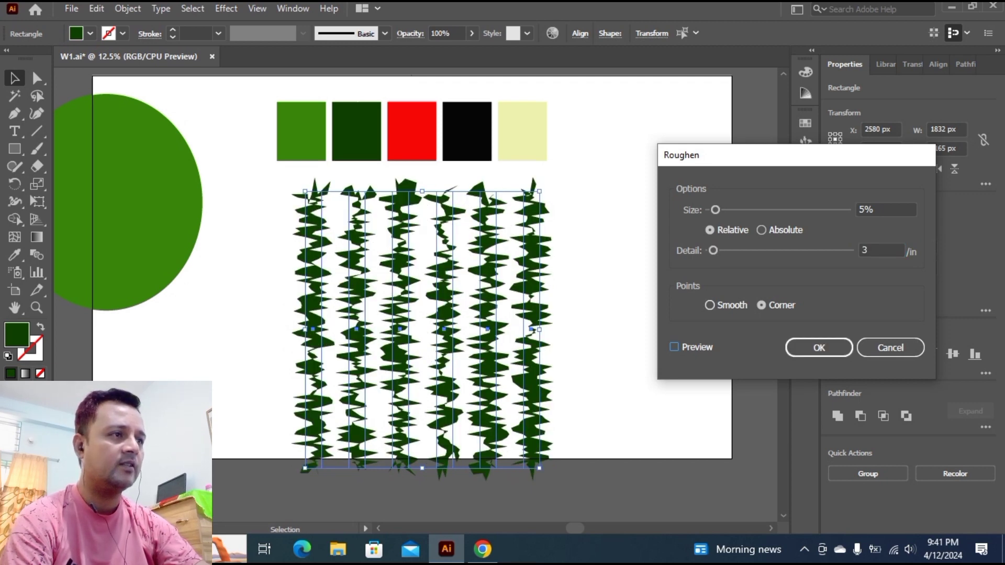
{"action": "left_click", "coordinate": [710, 306]}
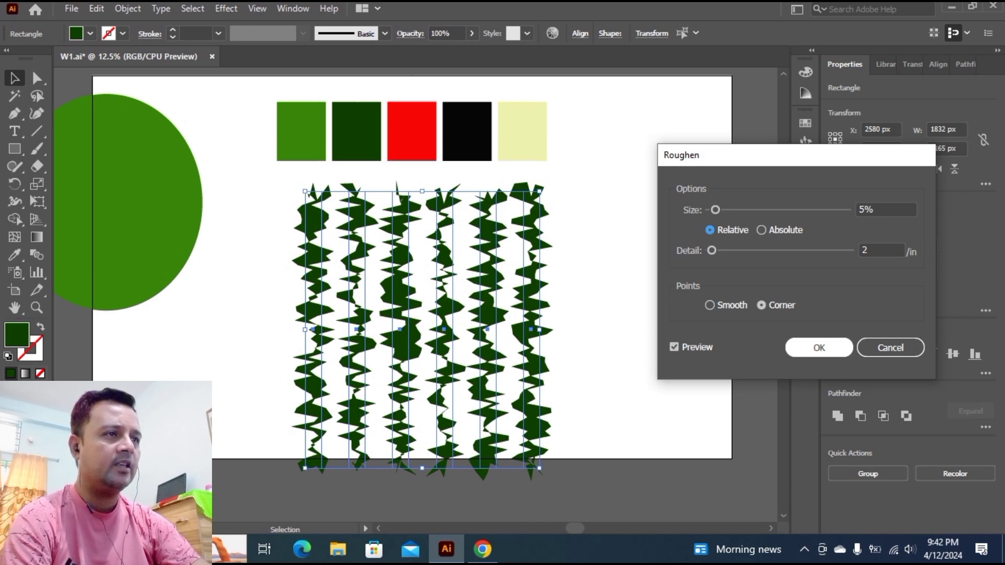
{"action": "key", "text": "Return"}
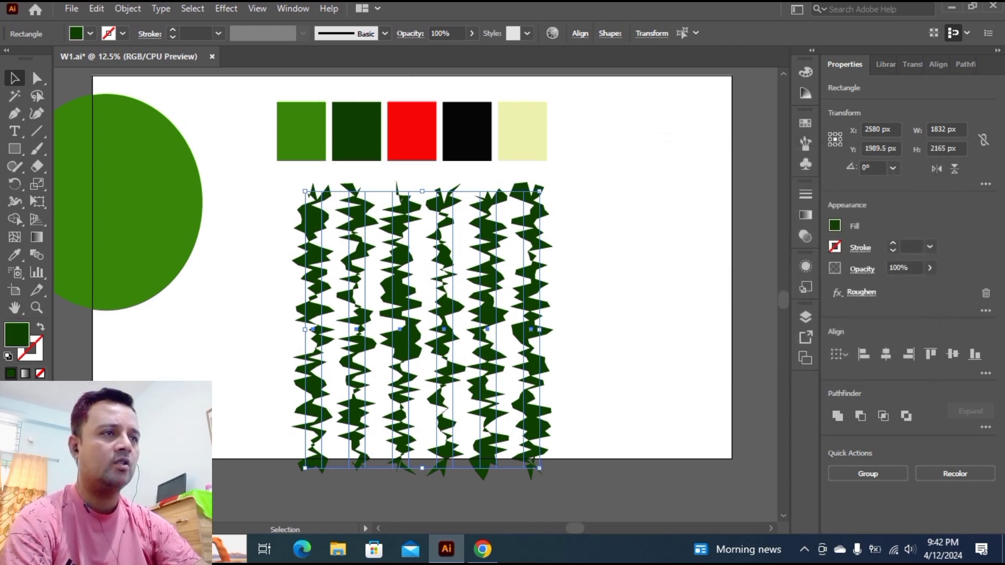
Expand the appearance of the roughened stripes, group them and centre the group horizontally on the artboard.
{"action": "left_click", "coordinate": [127, 8]}
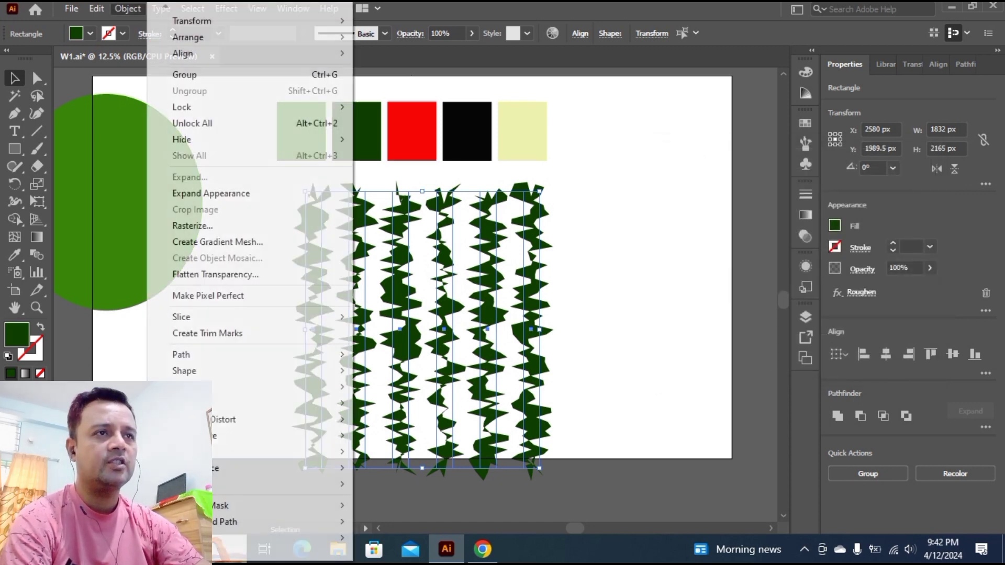
{"action": "left_click", "coordinate": [210, 193]}
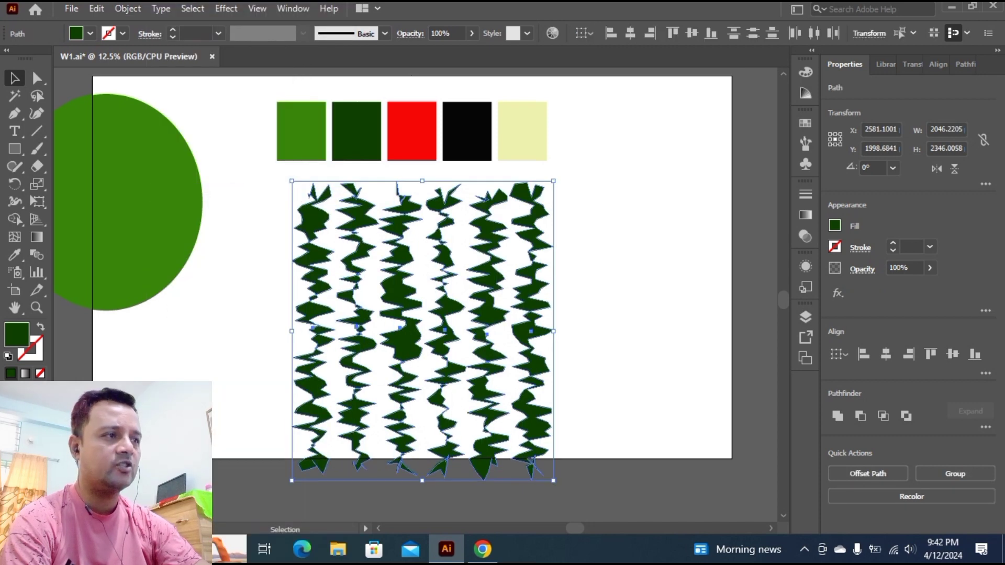
{"action": "key", "text": "a"}
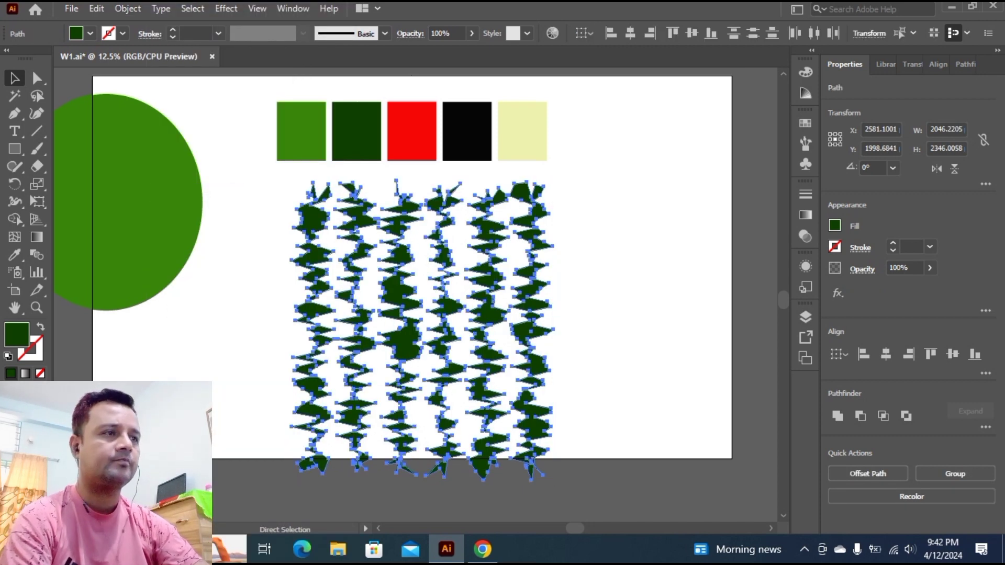
{"action": "key", "text": "ctrl+g"}
{"action": "left_click", "coordinate": [886, 354]}
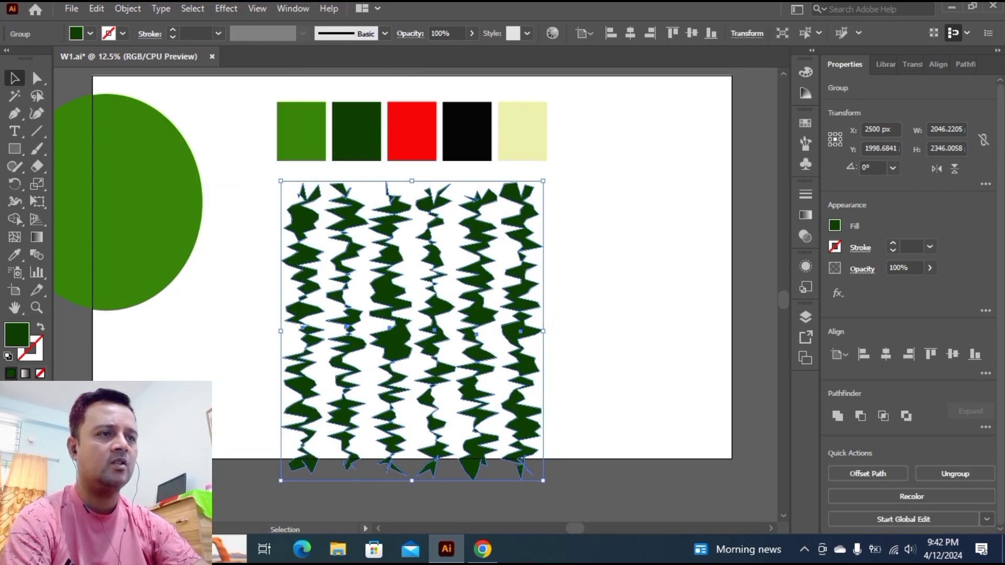
Move the green ellipse back behind the middle of the jagged stripes.
{"action": "left_click", "coordinate": [641, 309]}
{"action": "left_click_drag", "start_coordinate": [106, 201], "coordinate": [415, 328]}
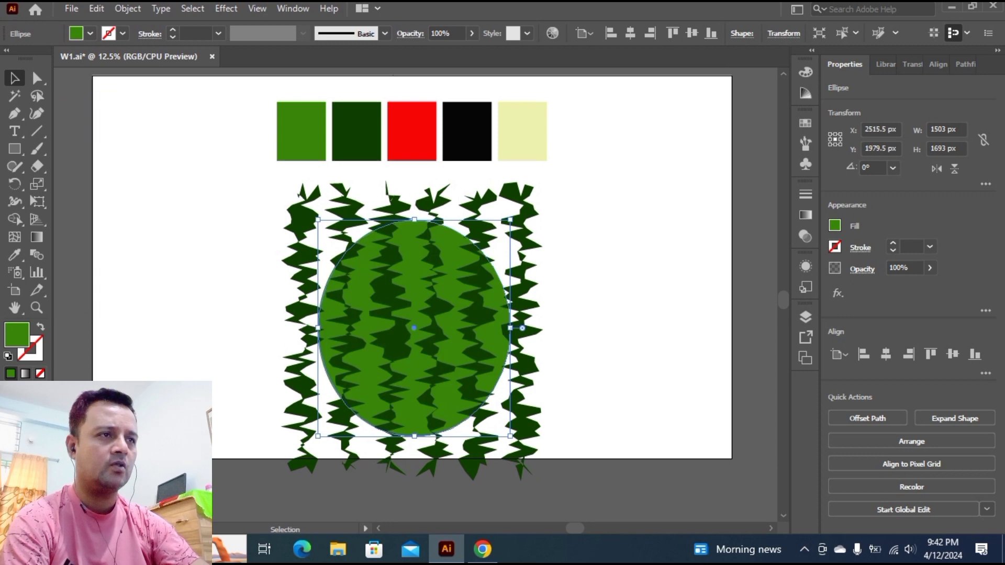
{"action": "key", "text": "ctrl+shift+a"}
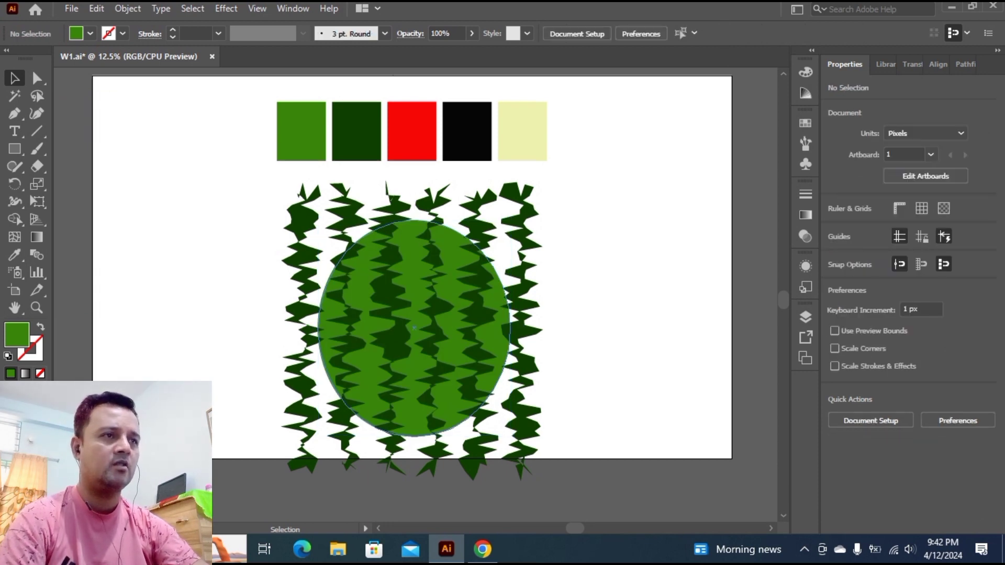
Enlarge the ellipse proportionally from its centre to about 1620 by 1825 px and shift it slightly down.
{"action": "left_click", "coordinate": [415, 328]}
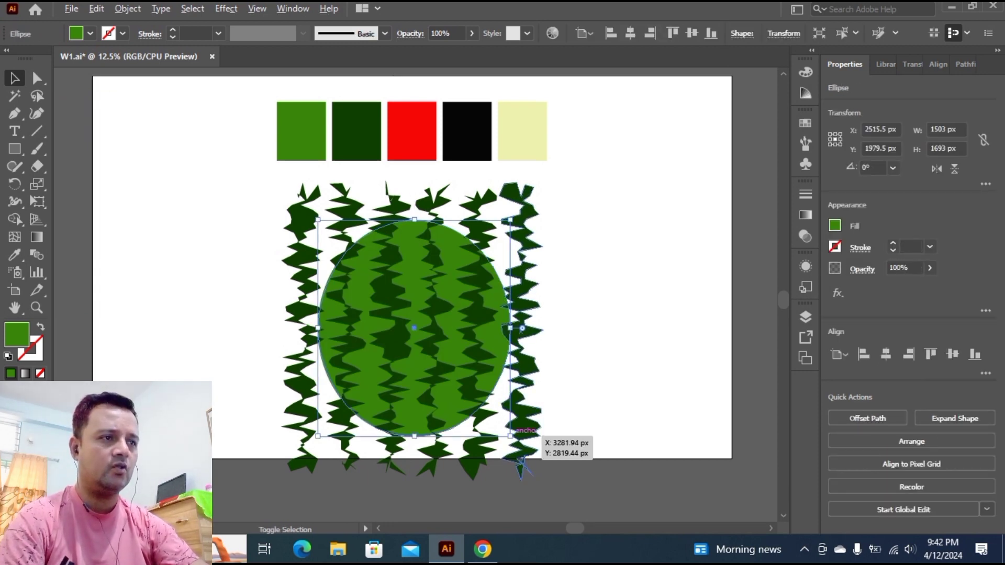
{"action": "left_click_drag", "start_coordinate": [510, 435], "coordinate": [522, 445]}
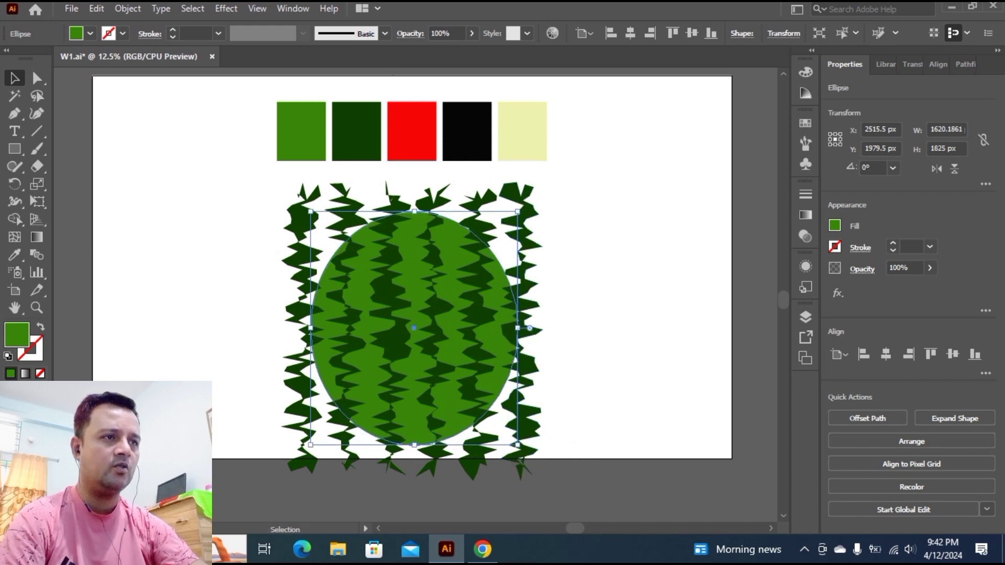
{"action": "key", "text": "ctrl+shift+a"}
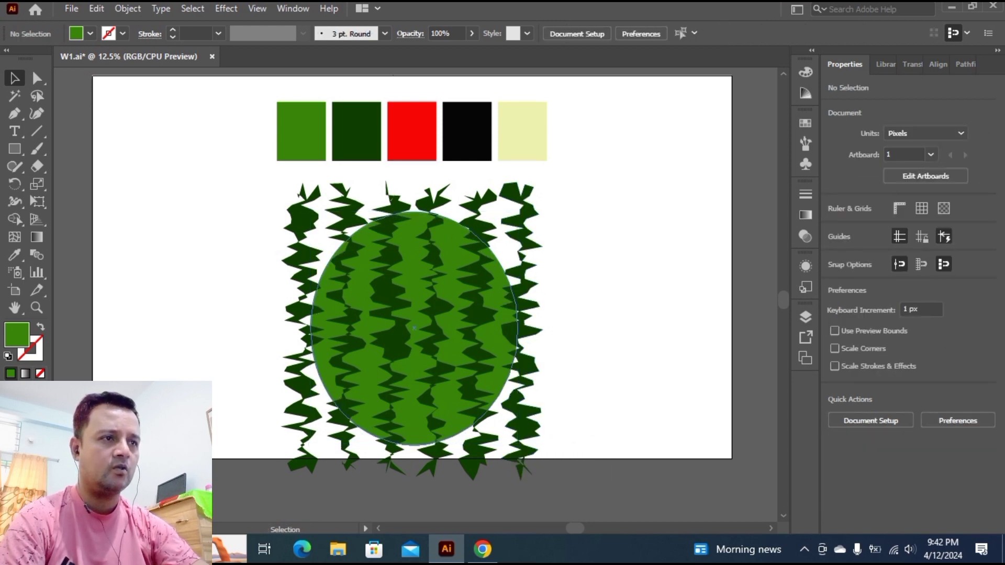
{"action": "left_click_drag", "start_coordinate": [414, 328], "coordinate": [414, 331]}
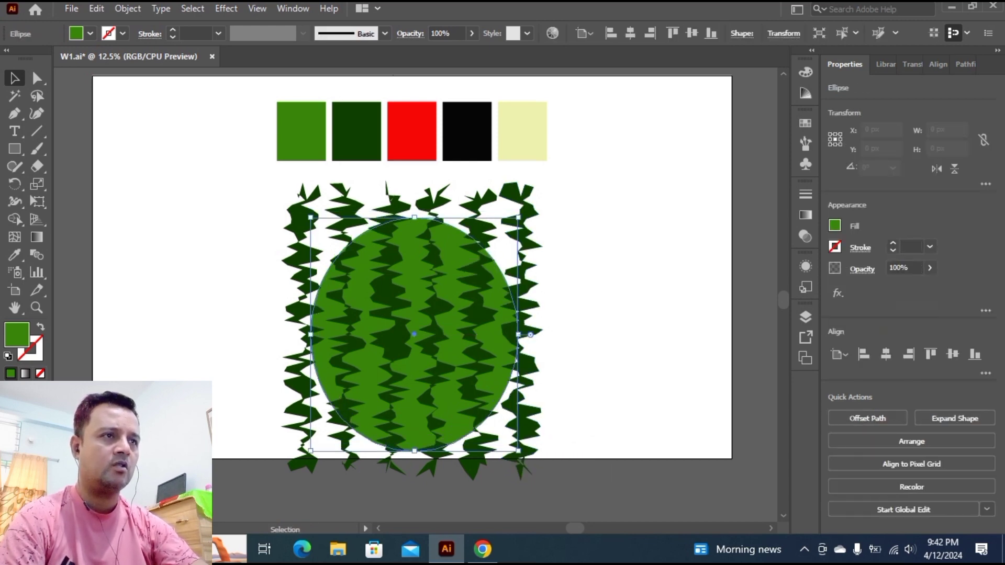
{"action": "key", "text": "ctrl+shift+a"}
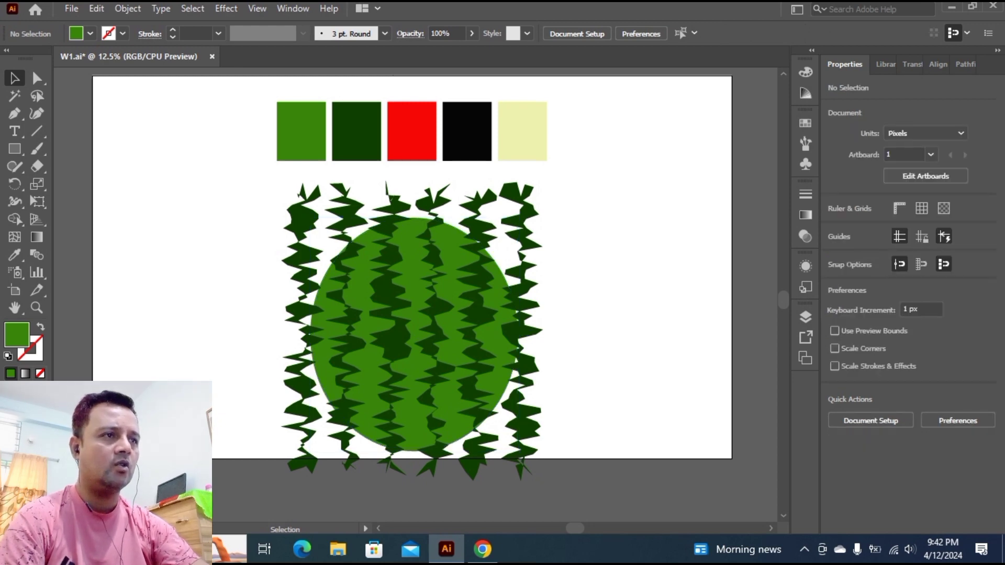
Select the ellipse with all stripes and remove the stripe parts beyond its upper and right-hand outline with Shape Builder.
{"action": "left_click_drag", "start_coordinate": [149, 276], "coordinate": [617, 434]}
{"action": "key", "text": "ctrl+plus"}
{"action": "key", "text": "ctrl+plus"}
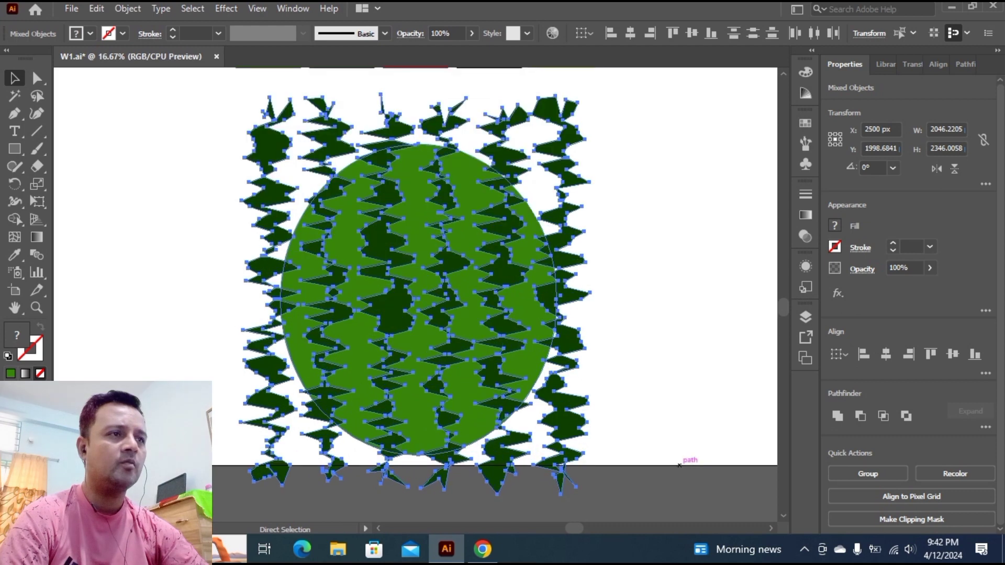
{"action": "scroll", "coordinate": [531, 302], "scroll_direction": "up", "scroll_amount": 5}
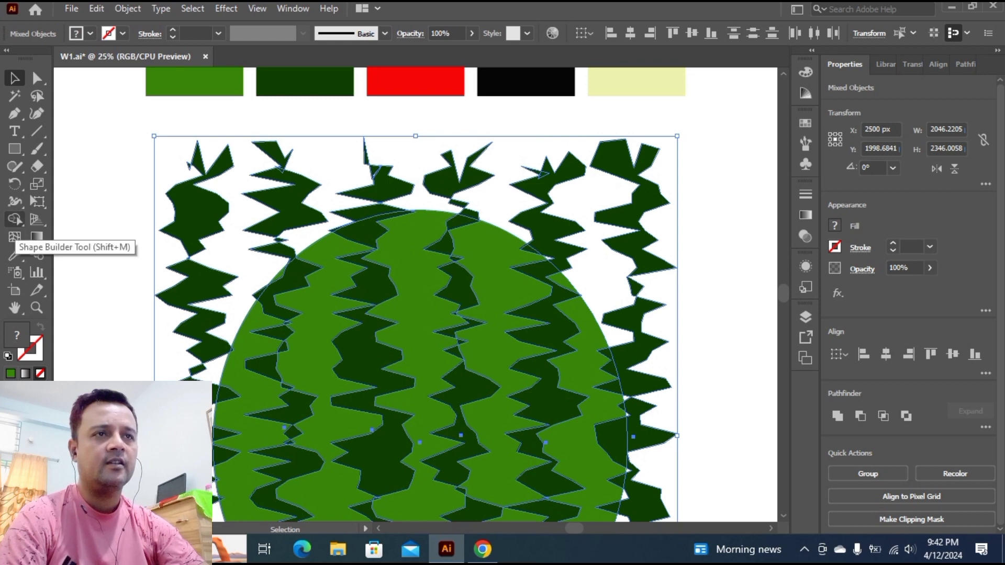
{"action": "left_click", "coordinate": [15, 220]}
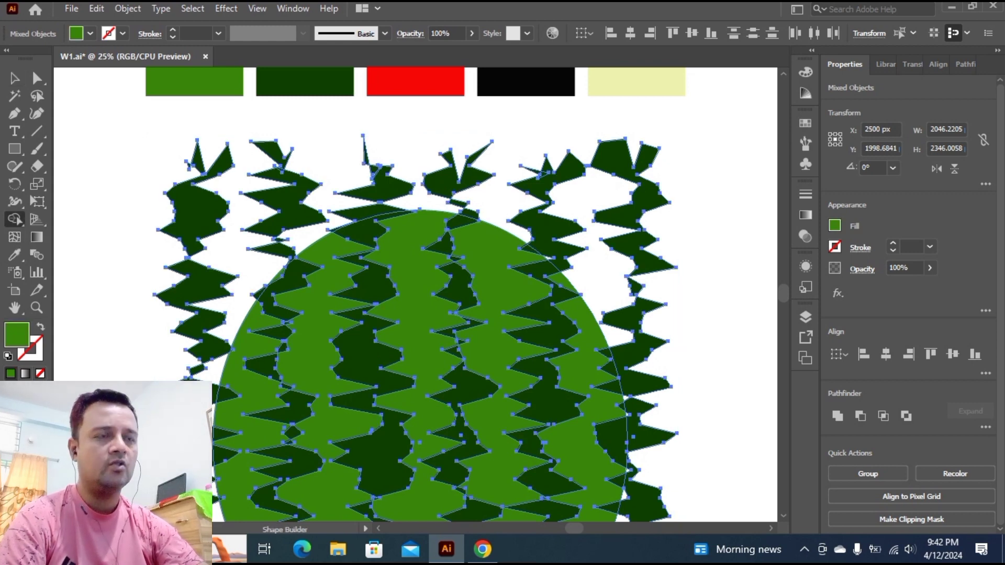
{"action": "mouse_move", "coordinate": [157, 294]}
{"action": "left_mouse_down"}
{"action": "mouse_move", "coordinate": [246, 228]}
{"action": "mouse_move", "coordinate": [413, 184]}
{"action": "mouse_move", "coordinate": [537, 176]}
{"action": "mouse_move", "coordinate": [495, 204]}
{"action": "mouse_move", "coordinate": [463, 206]}
{"action": "mouse_move", "coordinate": [510, 186]}
{"action": "mouse_move", "coordinate": [612, 183]}
{"action": "mouse_move", "coordinate": [633, 272]}
{"action": "mouse_move", "coordinate": [640, 505]}
{"action": "left_mouse_up"}
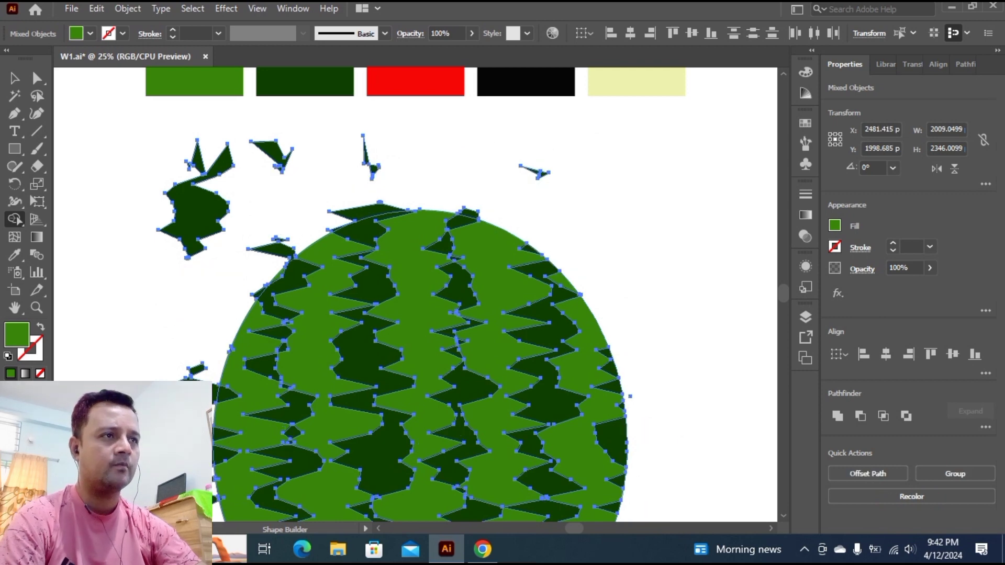
{"action": "mouse_move", "coordinate": [490, 215]}
{"action": "left_mouse_down"}
{"action": "mouse_move", "coordinate": [270, 259]}
{"action": "mouse_move", "coordinate": [551, 174]}
{"action": "left_mouse_up"}
Remove the stripe parts sticking out beyond the ellipse's left-hand and lower outline with Shape Builder.
{"action": "scroll", "coordinate": [551, 175], "scroll_direction": "down", "scroll_amount": 5}
{"action": "left_click_drag", "start_coordinate": [199, 179], "coordinate": [218, 389]}
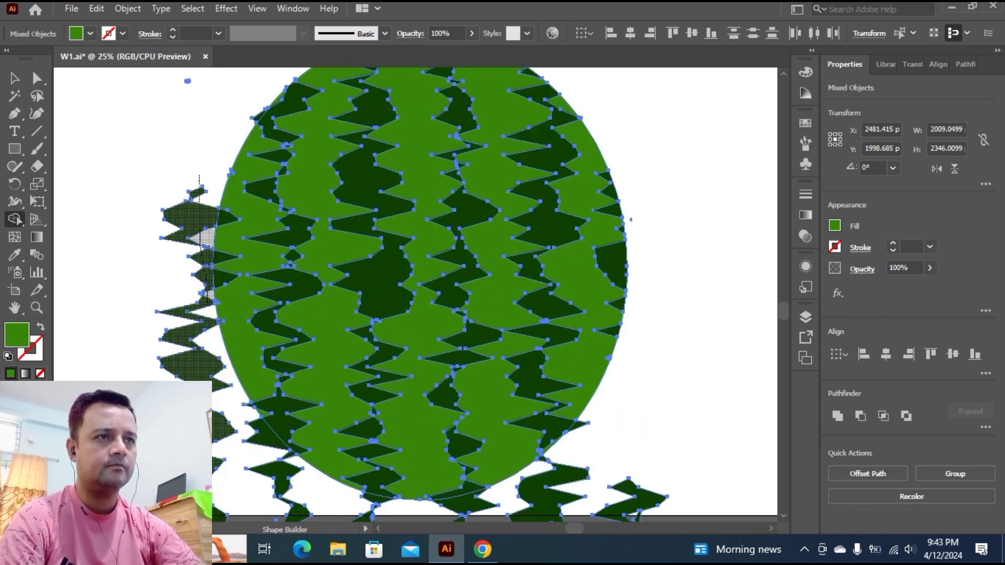
{"action": "scroll", "coordinate": [219, 367], "scroll_direction": "down", "scroll_amount": 3}
{"action": "mouse_move", "coordinate": [246, 314]}
{"action": "left_mouse_down"}
{"action": "mouse_move", "coordinate": [314, 418]}
{"action": "mouse_move", "coordinate": [550, 409]}
{"action": "mouse_move", "coordinate": [636, 435]}
{"action": "mouse_move", "coordinate": [646, 317]}
{"action": "left_mouse_up"}
{"action": "mouse_move", "coordinate": [225, 408]}
{"action": "left_mouse_down"}
{"action": "mouse_move", "coordinate": [471, 411]}
{"action": "mouse_move", "coordinate": [671, 391]}
{"action": "left_mouse_up"}
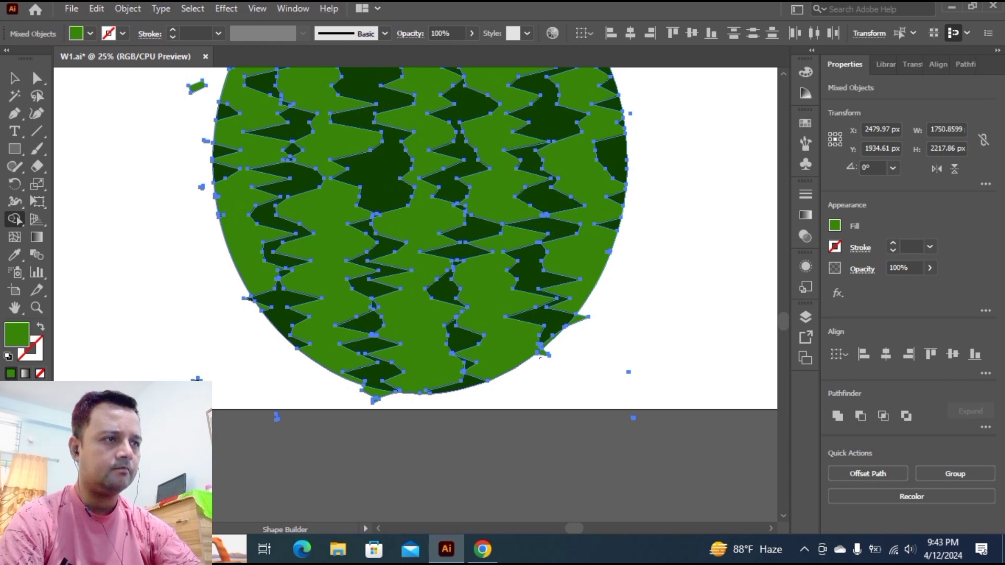
Trim the remaining small stripe tips along the ellipse's lower edge with Shape Builder and deselect the artwork.
{"action": "left_click_drag", "start_coordinate": [540, 358], "coordinate": [557, 349]}
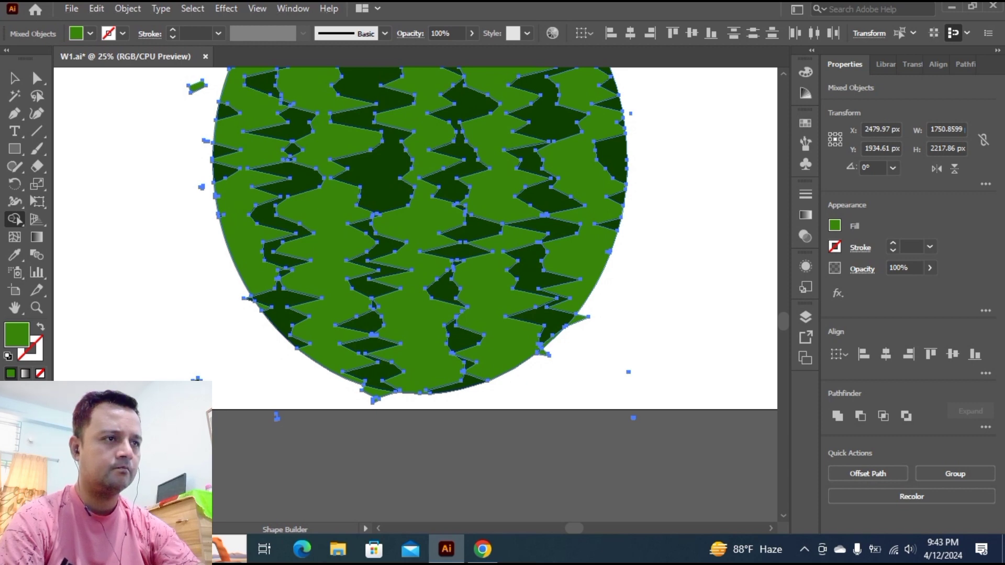
{"action": "left_click_drag", "start_coordinate": [374, 401], "coordinate": [396, 409]}
{"action": "left_click_drag", "start_coordinate": [395, 408], "coordinate": [396, 408]}
{"action": "scroll", "coordinate": [396, 408], "scroll_direction": "up", "scroll_amount": 5}
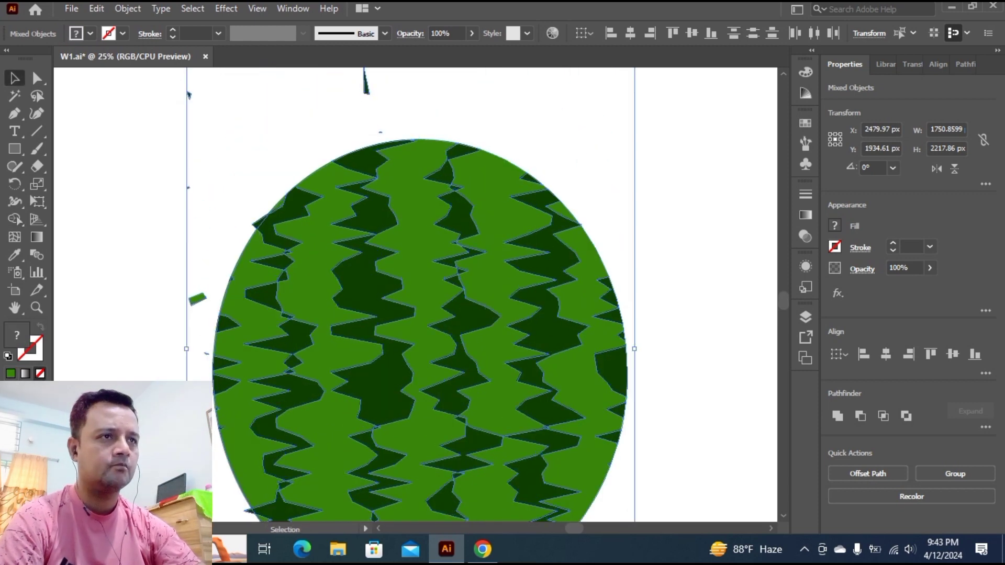
{"action": "scroll", "coordinate": [581, 377], "scroll_direction": "down", "scroll_amount": 4}
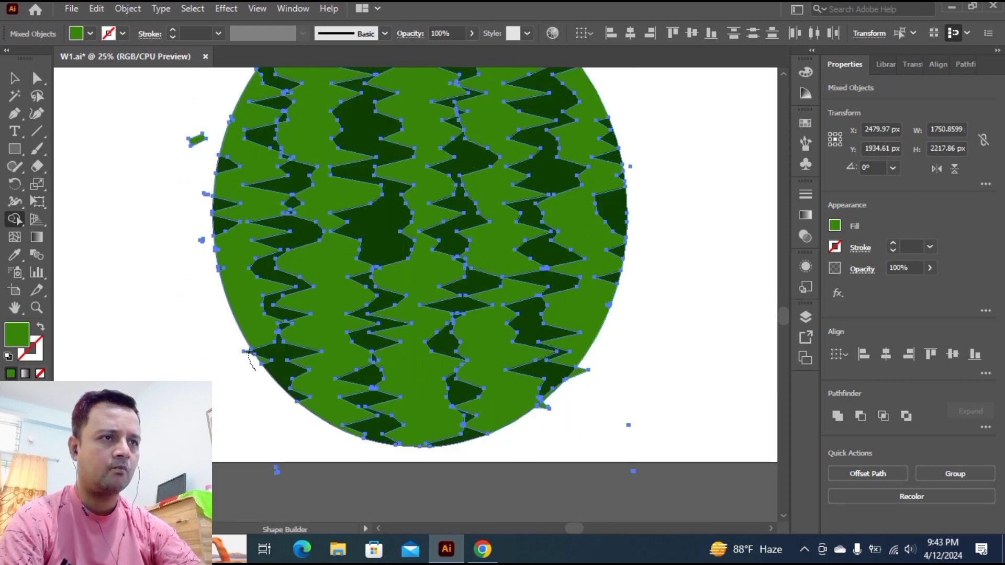
{"action": "left_click_drag", "start_coordinate": [581, 370], "coordinate": [579, 390]}
{"action": "scroll", "coordinate": [580, 391], "scroll_direction": "up", "scroll_amount": 1}
{"action": "scroll", "coordinate": [580, 390], "scroll_direction": "up", "scroll_amount": 3}
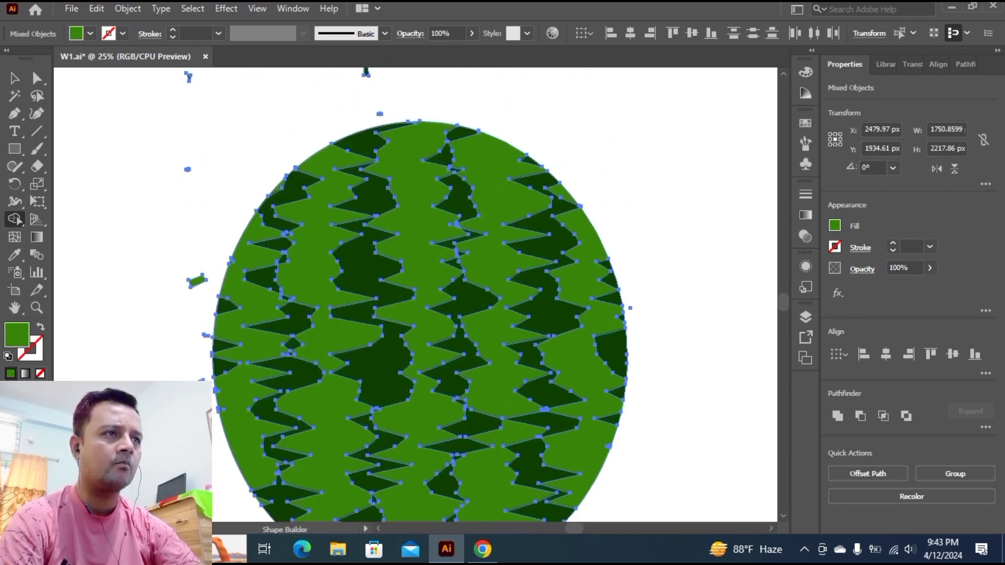
{"action": "scroll", "coordinate": [580, 390], "scroll_direction": "down", "scroll_amount": 3}
{"action": "key", "text": "v"}
{"action": "key", "text": "ctrl+shift+a"}
{"action": "key", "text": "ctrl+minus"}
{"action": "scroll", "coordinate": [415, 295], "scroll_direction": "up", "scroll_amount": 2}
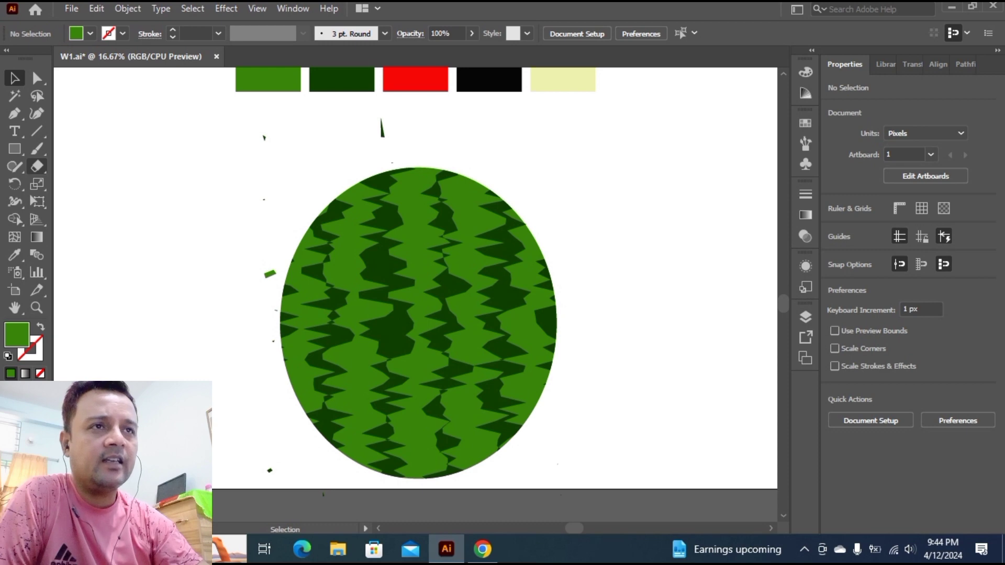
Erase the stray fragments above and to the left of the watermelon using the Eraser with a smaller tip.
{"action": "left_click", "coordinate": [37, 167]}
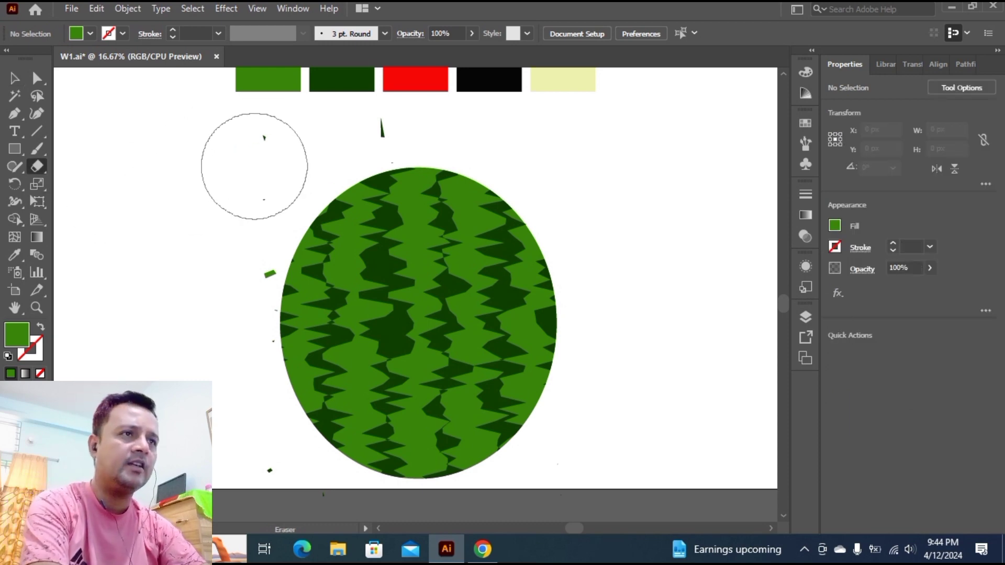
{"action": "key", "text": "bracketleft"}
{"action": "key", "text": "bracketleft"}
{"action": "key", "text": "bracketleft"}
{"action": "key", "text": "bracketleft"}
{"action": "key", "text": "bracketleft"}
{"action": "key", "text": "bracketleft"}
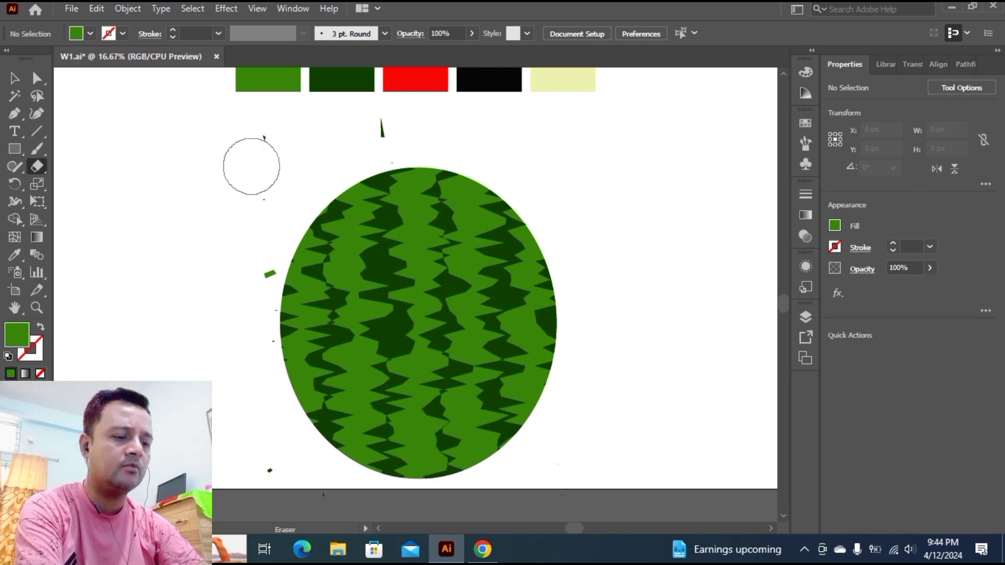
{"action": "key", "text": "bracketleft"}
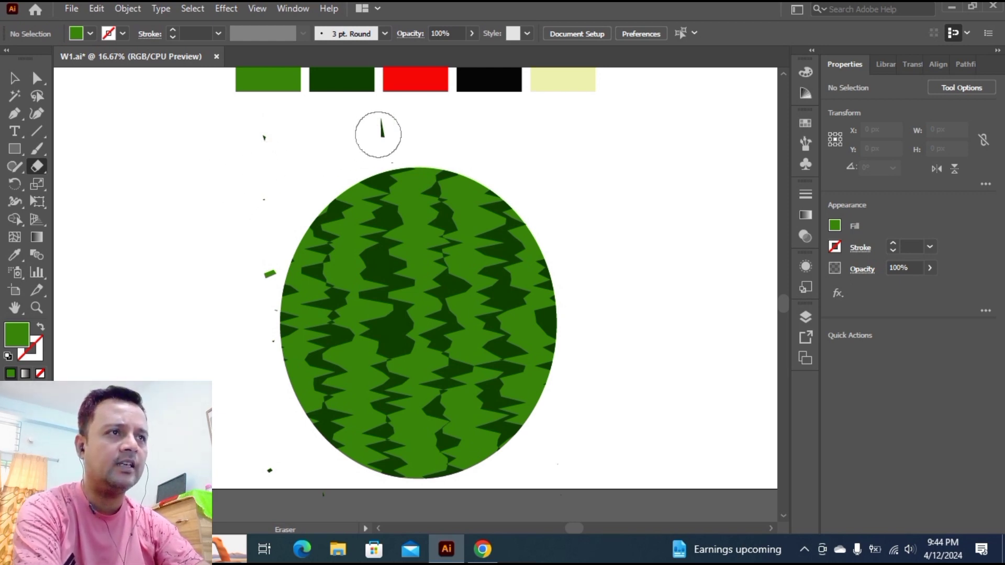
{"action": "mouse_move", "coordinate": [378, 135]}
{"action": "left_mouse_down"}
{"action": "mouse_move", "coordinate": [266, 141]}
{"action": "mouse_move", "coordinate": [262, 192]}
{"action": "left_mouse_up"}
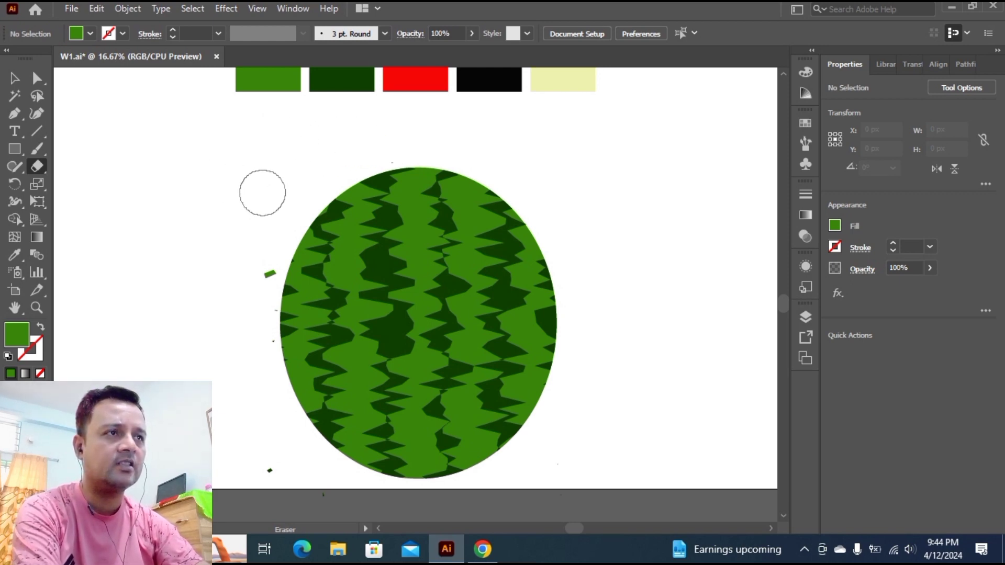
{"action": "left_click", "coordinate": [386, 146]}
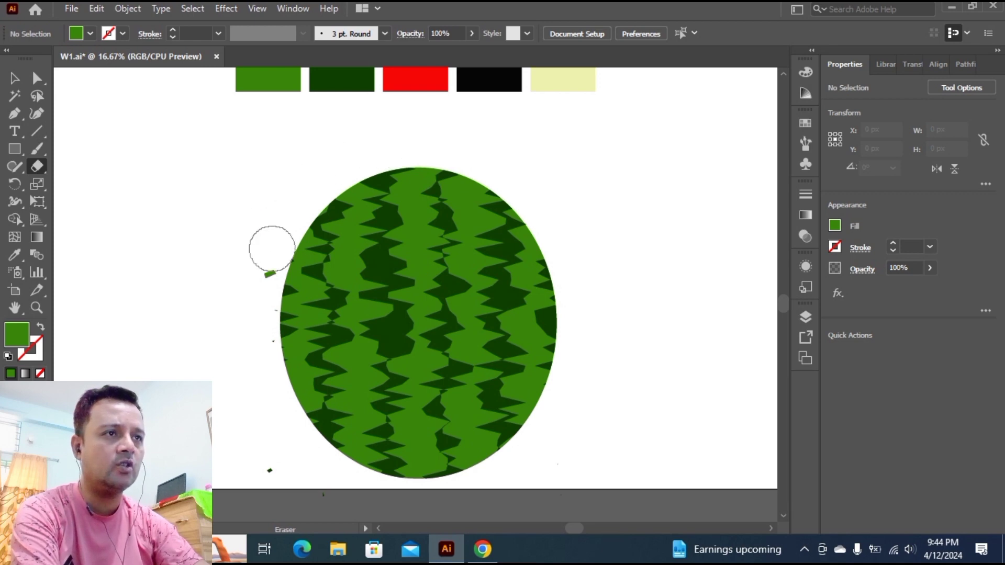
{"action": "left_click_drag", "start_coordinate": [256, 269], "coordinate": [253, 276]}
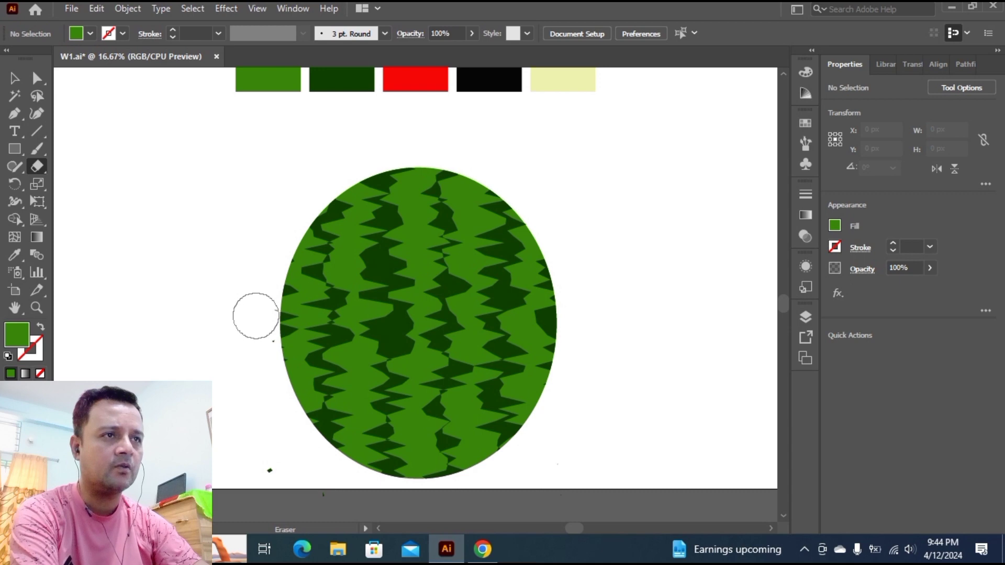
{"action": "left_click", "coordinate": [265, 470]}
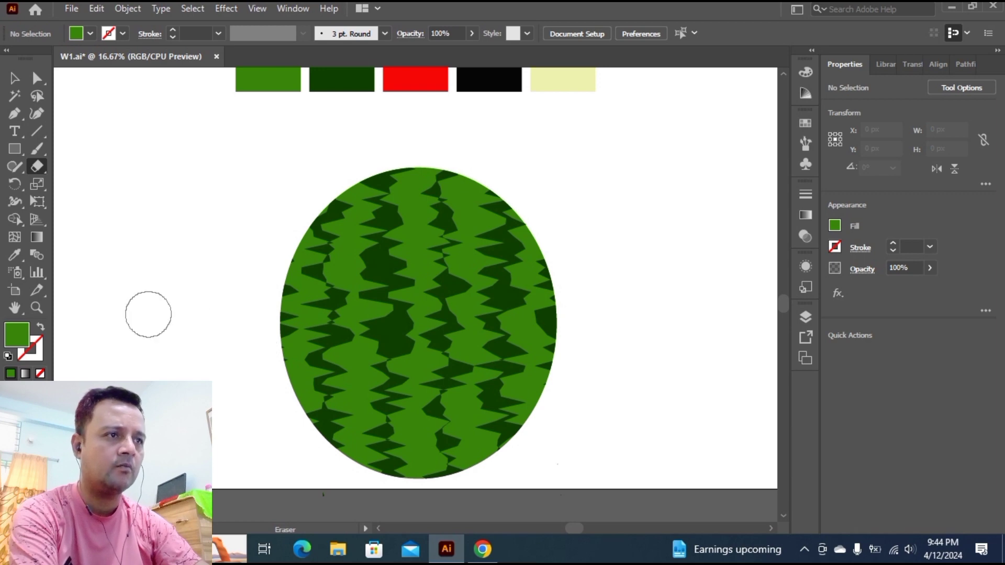
Select all the watermelon pieces without the colour swatches and group them.
{"action": "left_click", "coordinate": [14, 78]}
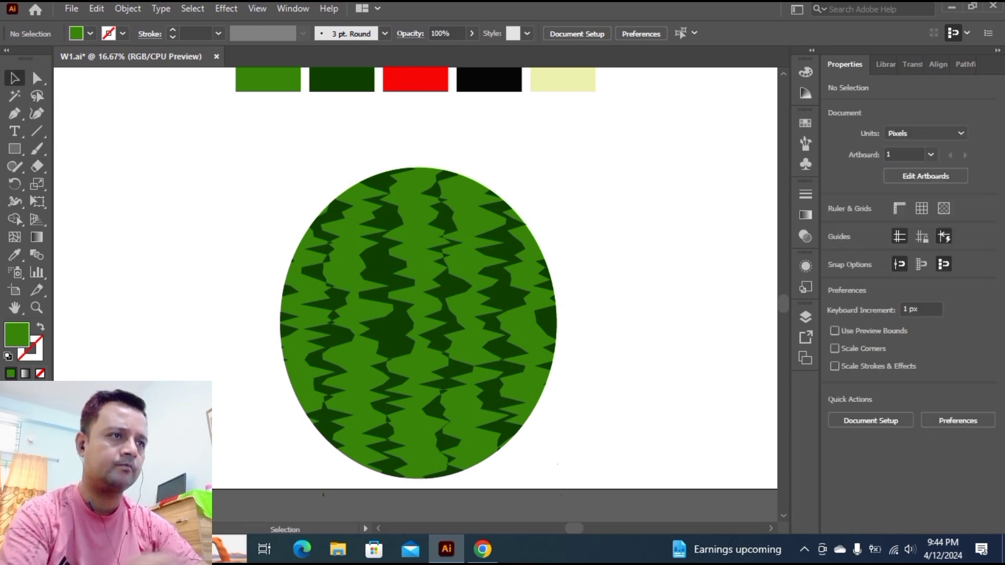
{"action": "key", "text": "ctrl+minus"}
{"action": "key", "text": "ctrl+a"}
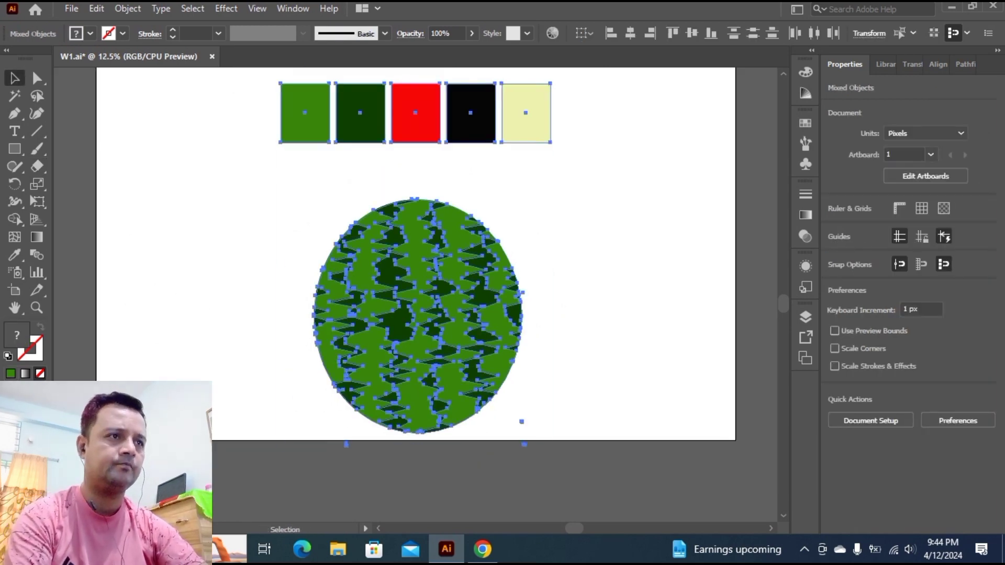
{"action": "key", "text": "ctrl+shift+a"}
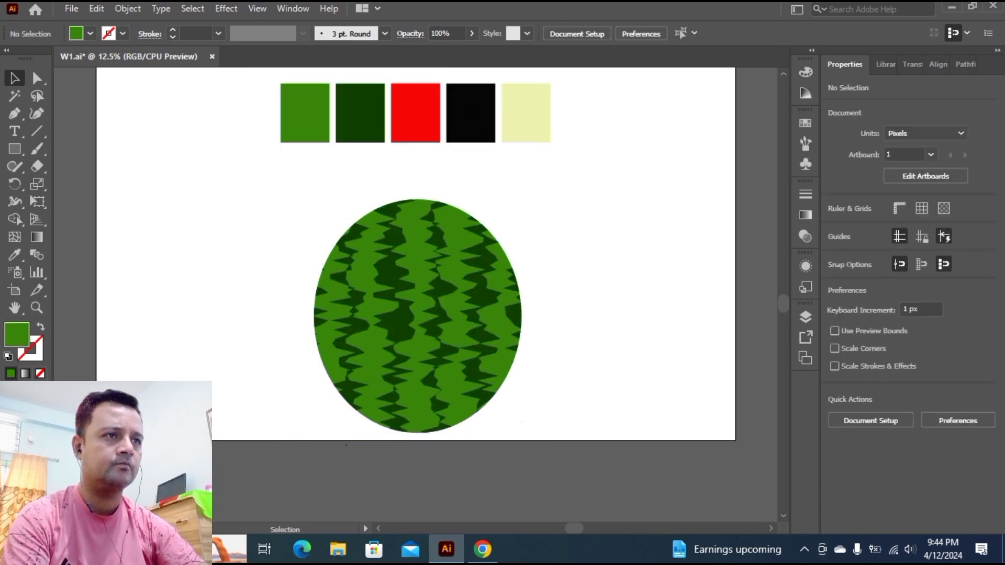
{"action": "left_click_drag", "start_coordinate": [304, 198], "coordinate": [531, 442]}
{"action": "key", "text": "a"}
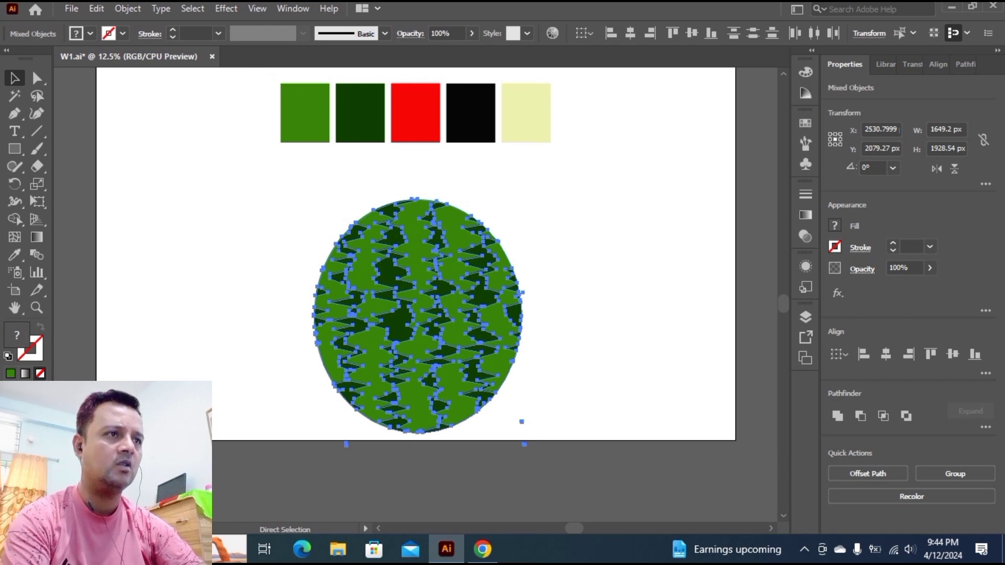
{"action": "key", "text": "v"}
{"action": "key", "text": "ctrl+g"}
Move the watermelon group up and over the artboard's right edge, to about X 4378, Y 1520 px, and deselect it.
{"action": "scroll", "coordinate": [419, 293], "scroll_direction": "down", "scroll_amount": 2}
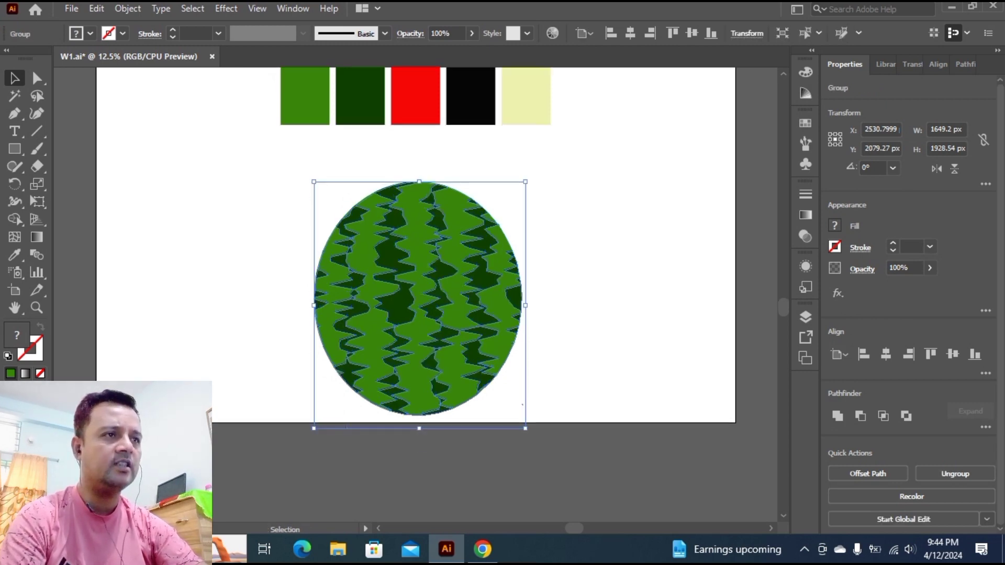
{"action": "scroll", "coordinate": [418, 293], "scroll_direction": "up", "scroll_amount": 4}
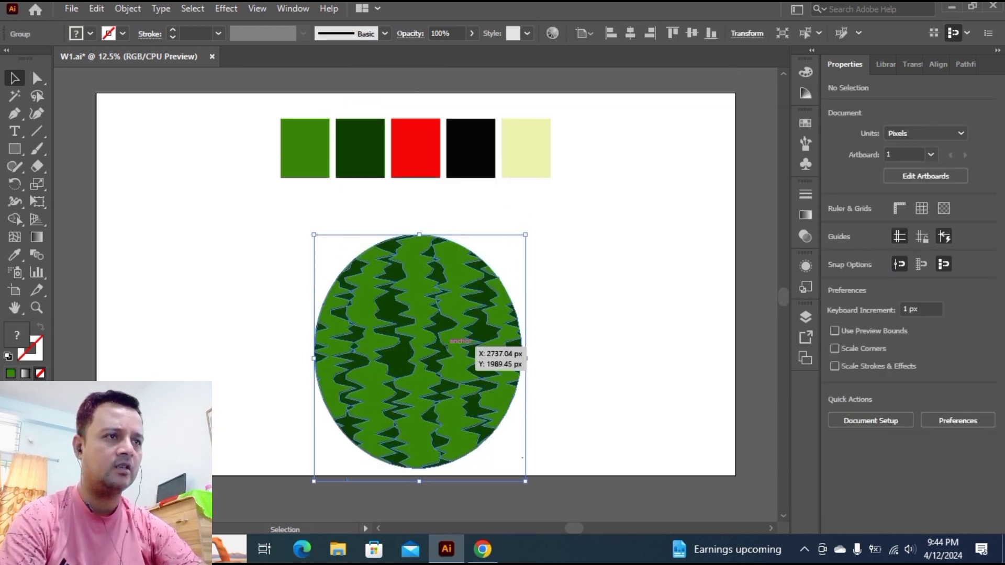
{"action": "left_click_drag", "start_coordinate": [314, 358], "coordinate": [550, 287]}
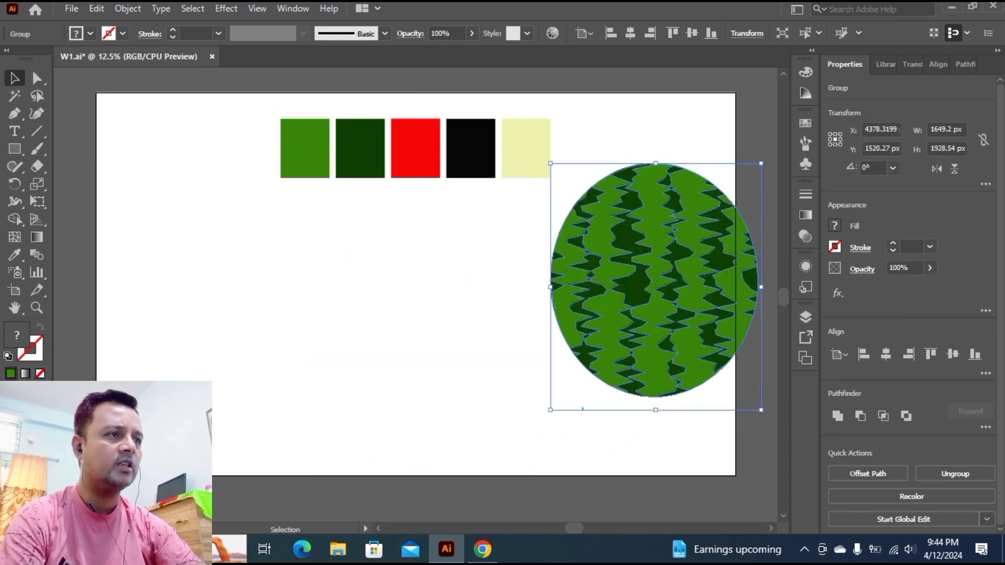
{"action": "left_click", "coordinate": [525, 475]}
{"action": "scroll", "coordinate": [525, 475], "scroll_direction": "up", "scroll_amount": 1}
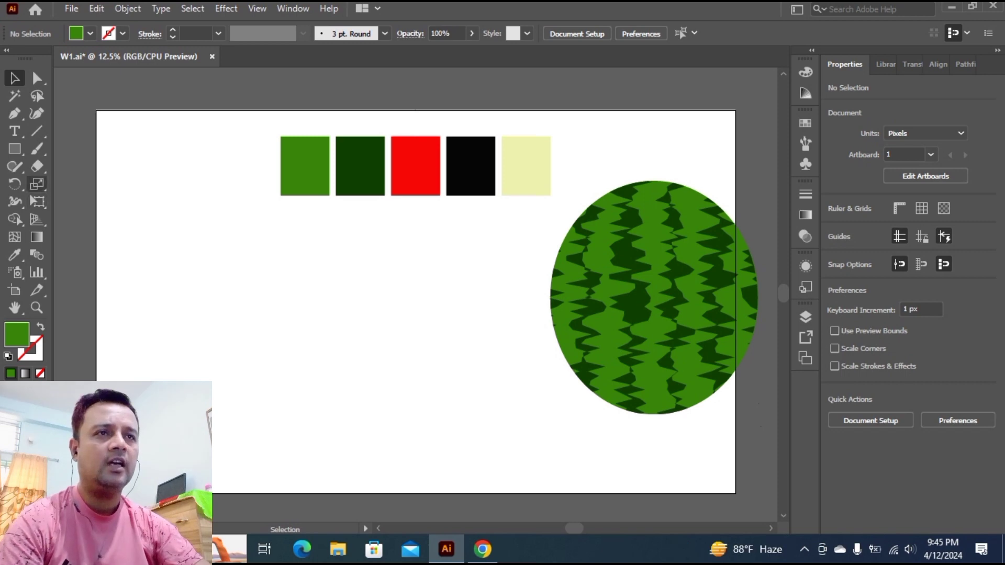
Draw a circle about 1522 px in diameter with the Ellipse tool on the empty left half of the artboard.
{"action": "left_click", "coordinate": [15, 149]}
{"action": "left_click", "coordinate": [81, 184]}
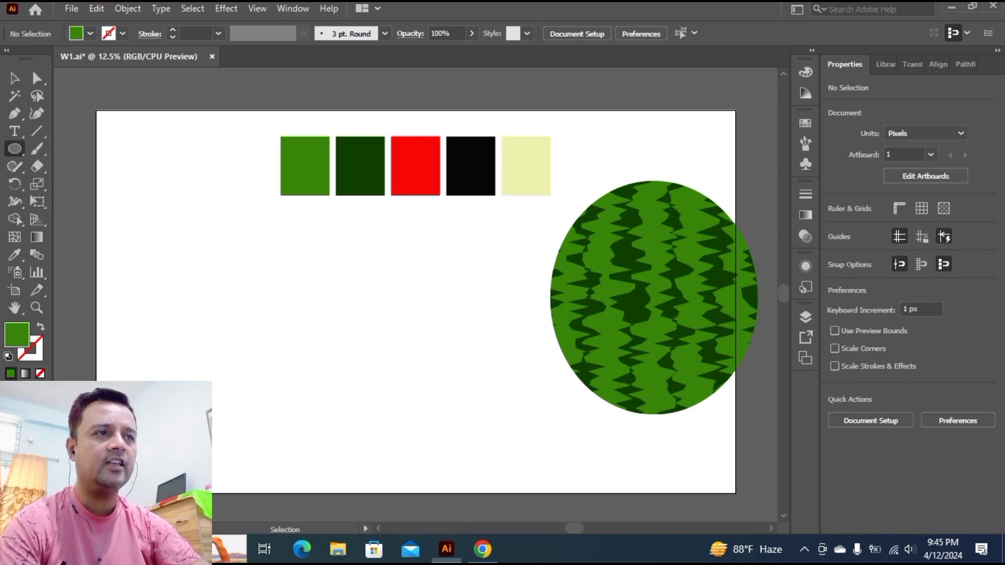
{"action": "left_click_drag", "start_coordinate": [276, 331], "coordinate": [379, 414]}
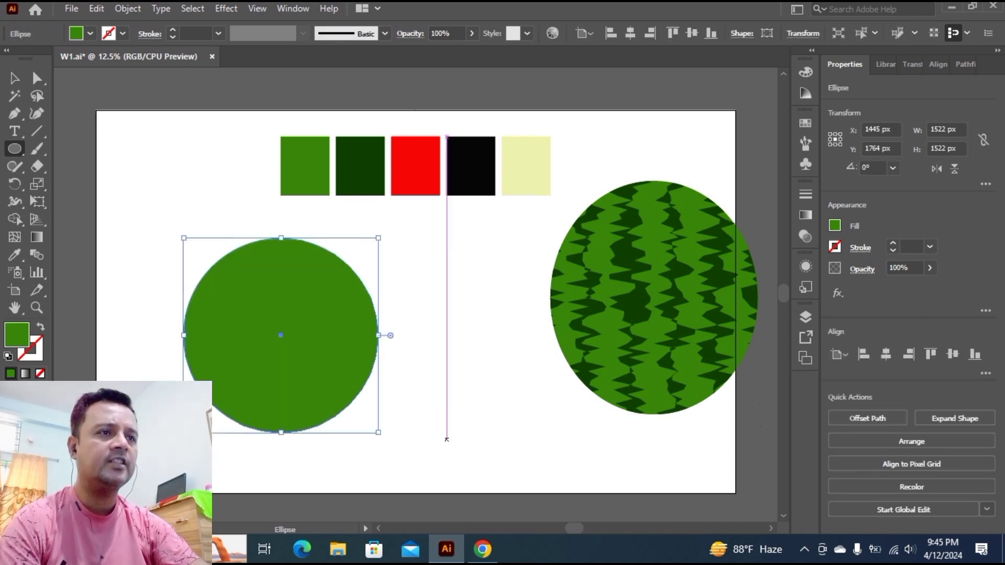
{"action": "key", "text": "v"}
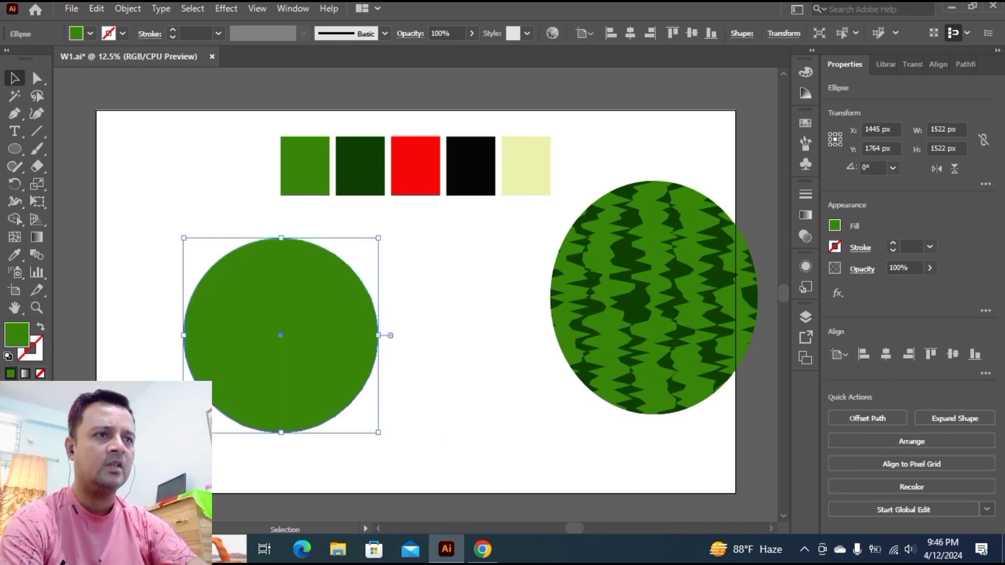
Fill the circle with the dark green swatch colour using the Eyedropper.
{"action": "left_click", "coordinate": [14, 255]}
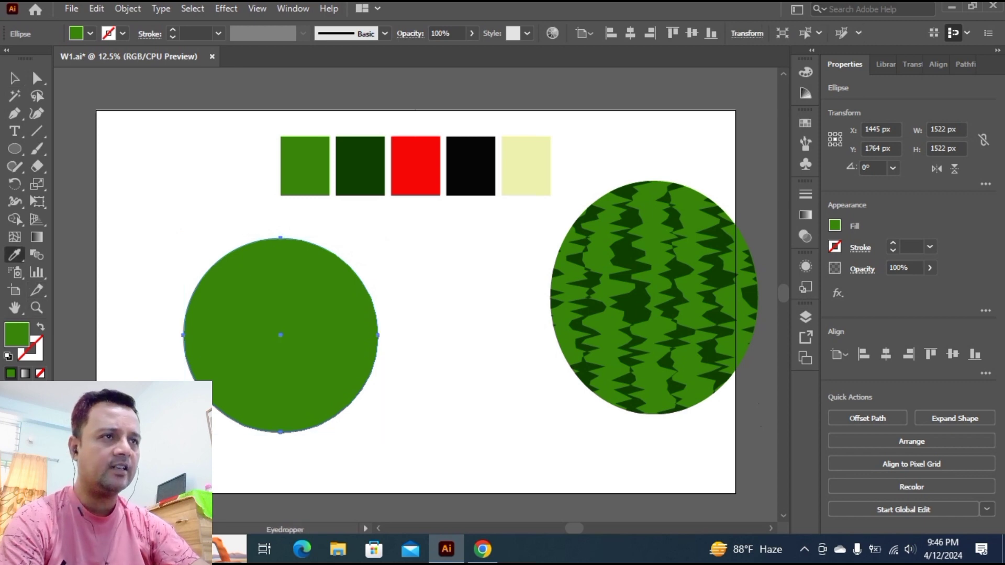
{"action": "left_click", "coordinate": [360, 166]}
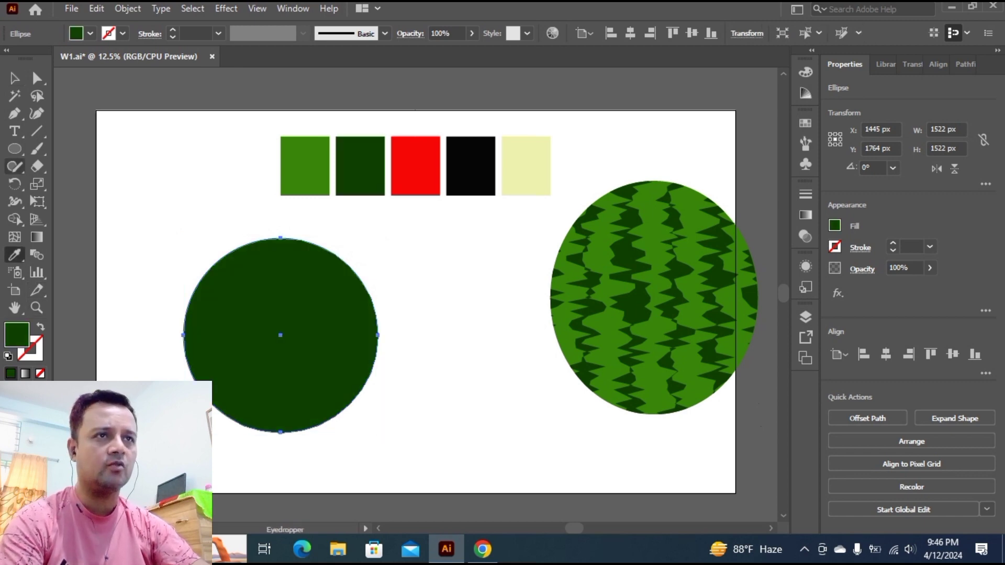
{"action": "key", "text": "v"}
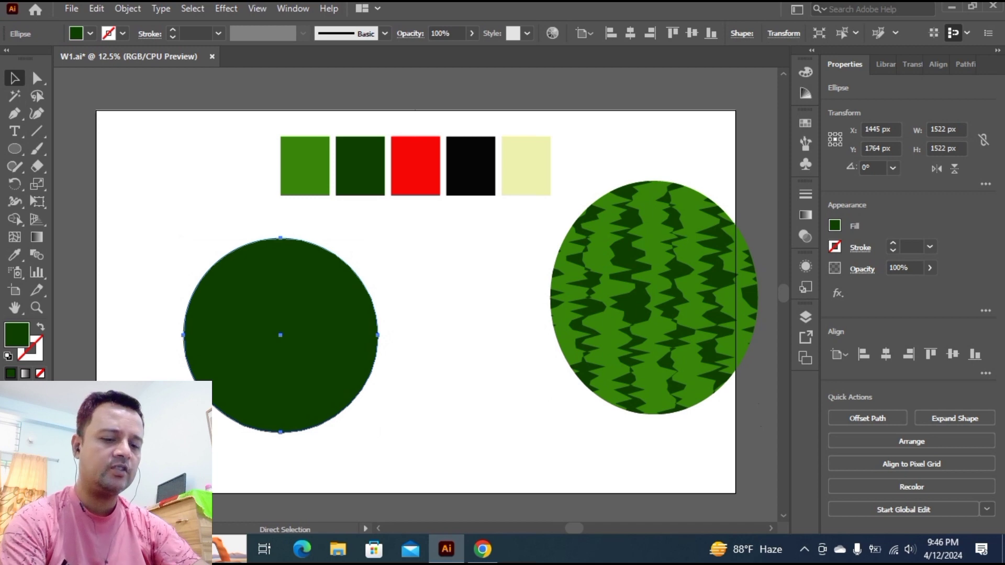
Copy the circle and apply the light green swatch colour with the Eyedropper.
{"action": "key", "text": "ctrl+c"}
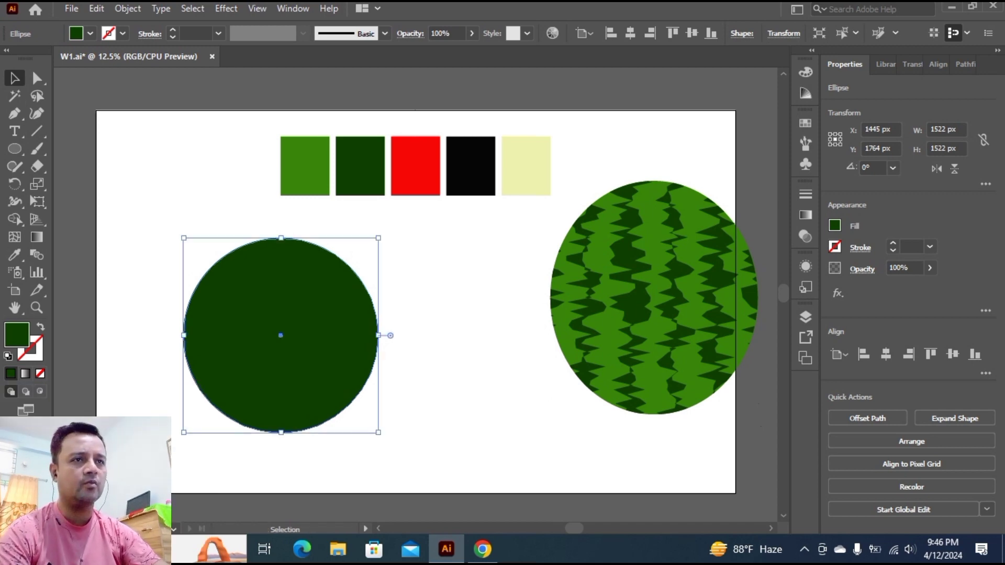
{"action": "left_click", "coordinate": [15, 255]}
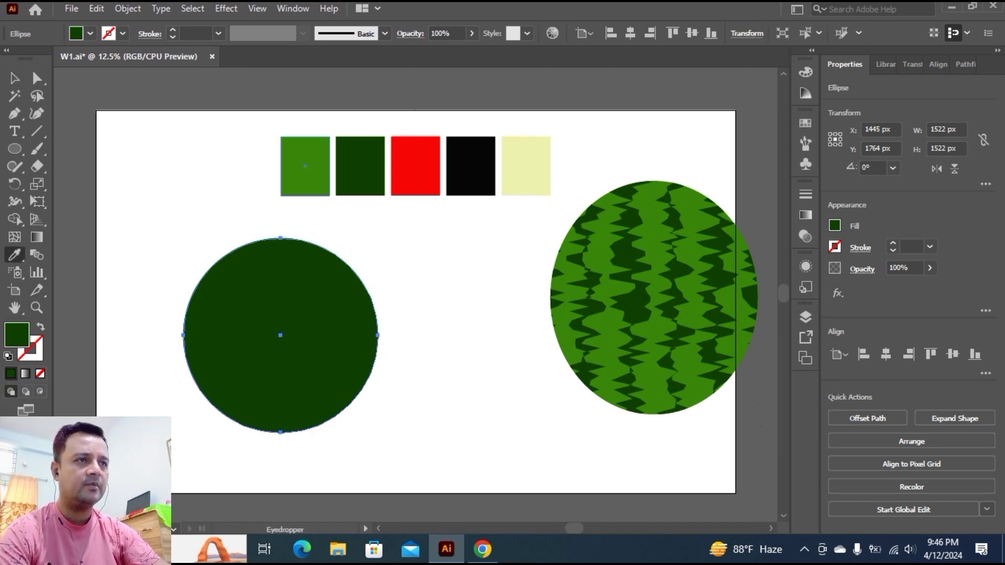
{"action": "left_click", "coordinate": [305, 166]}
{"action": "left_click", "coordinate": [15, 78]}
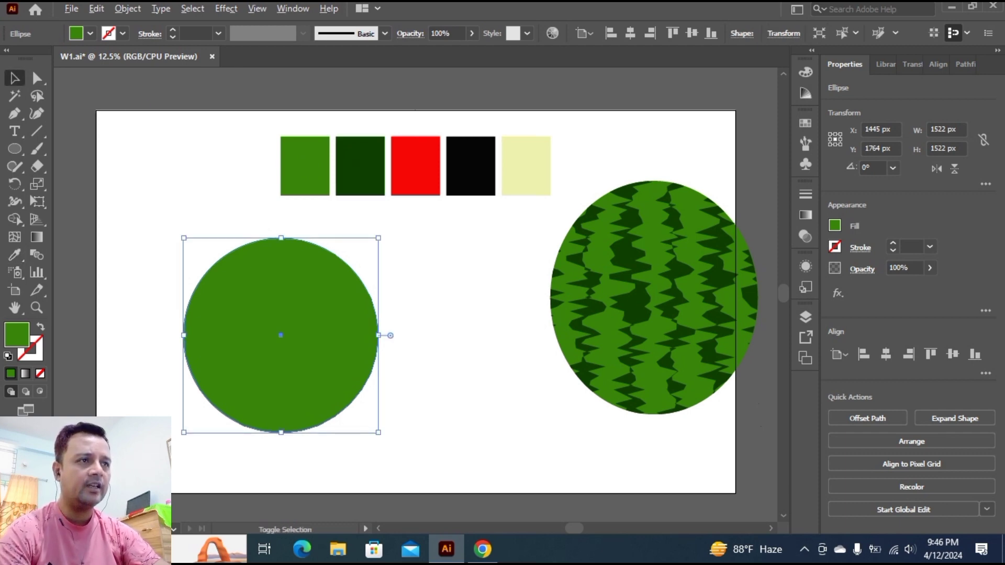
Shrink the light green circle about its centre to about 1386 px in diameter and paste a copy in front of it.
{"action": "left_click_drag", "start_coordinate": [378, 238], "coordinate": [369, 247]}
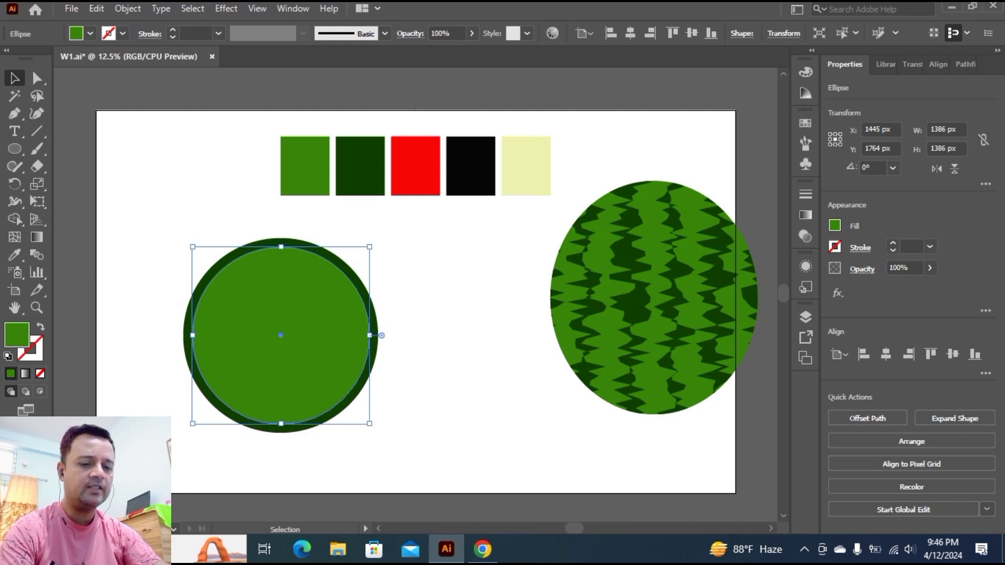
{"action": "key", "text": "ctrl+c"}
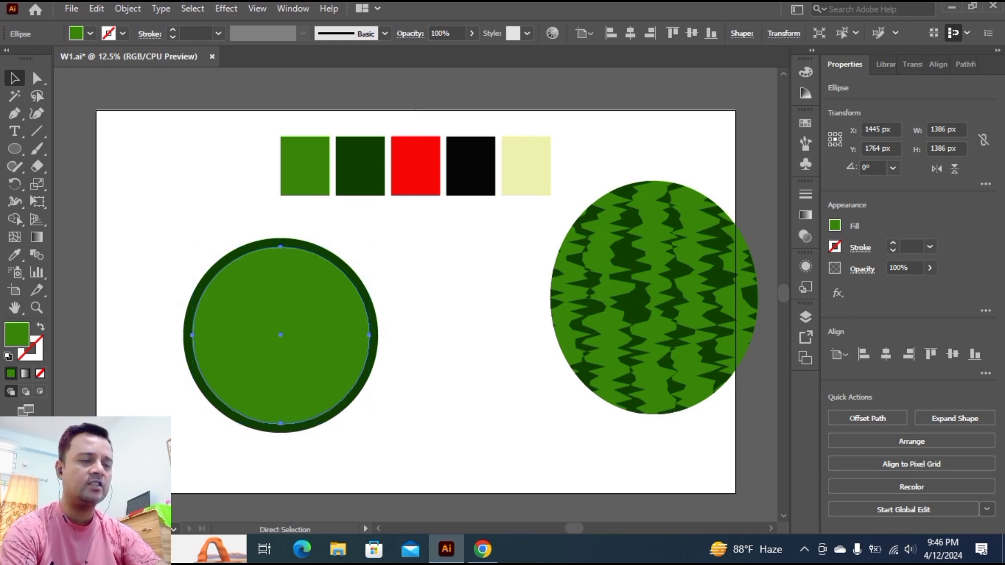
{"action": "key", "text": "ctrl+f"}
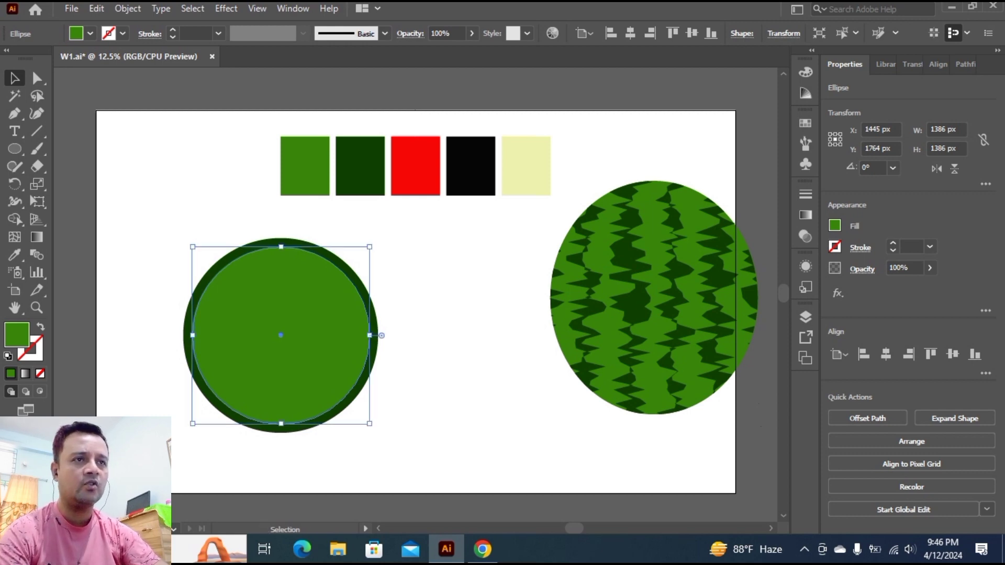
Fill the copied circle with the cream swatch colour and shrink it about its centre to about 1324 px in diameter.
{"action": "key", "text": "i"}
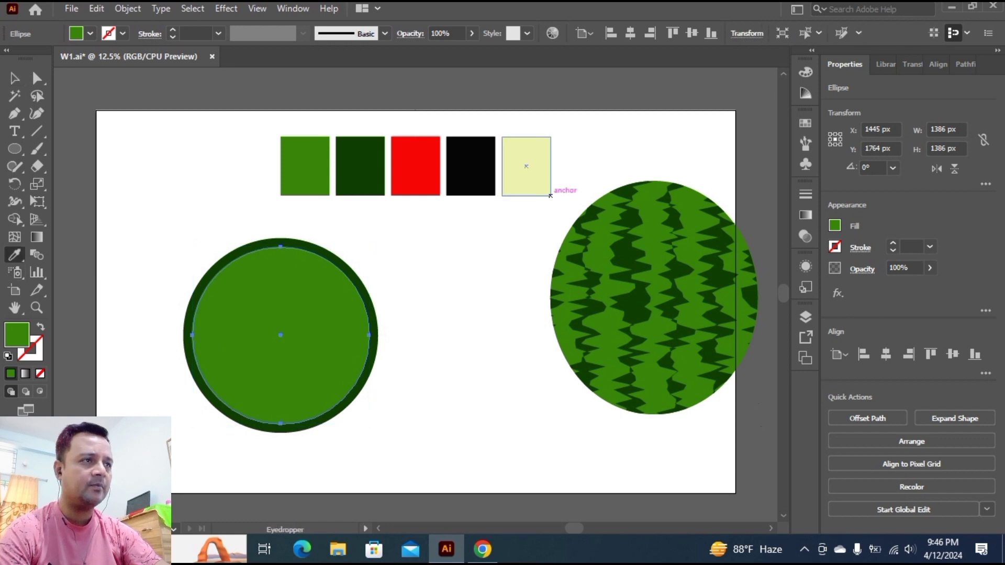
{"action": "left_click", "coordinate": [526, 166]}
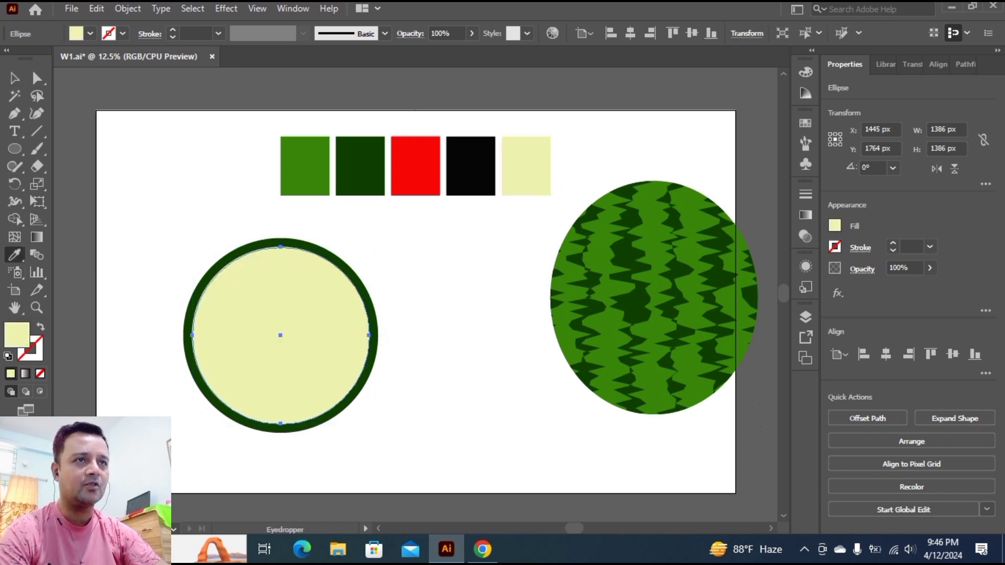
{"action": "key", "text": "v"}
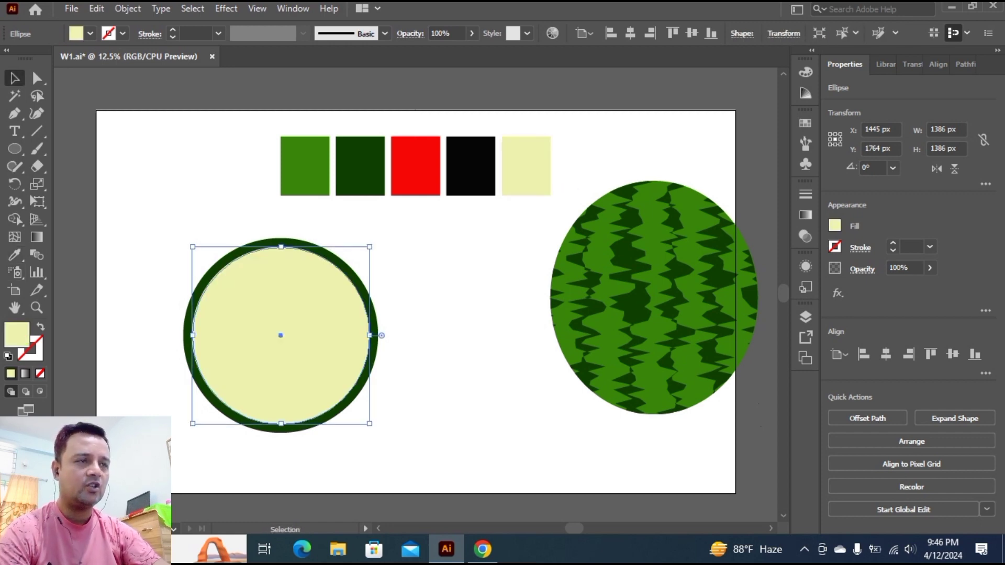
{"action": "key", "text": "alt"}
{"action": "left_click_drag", "start_coordinate": [369, 247], "coordinate": [365, 250]}
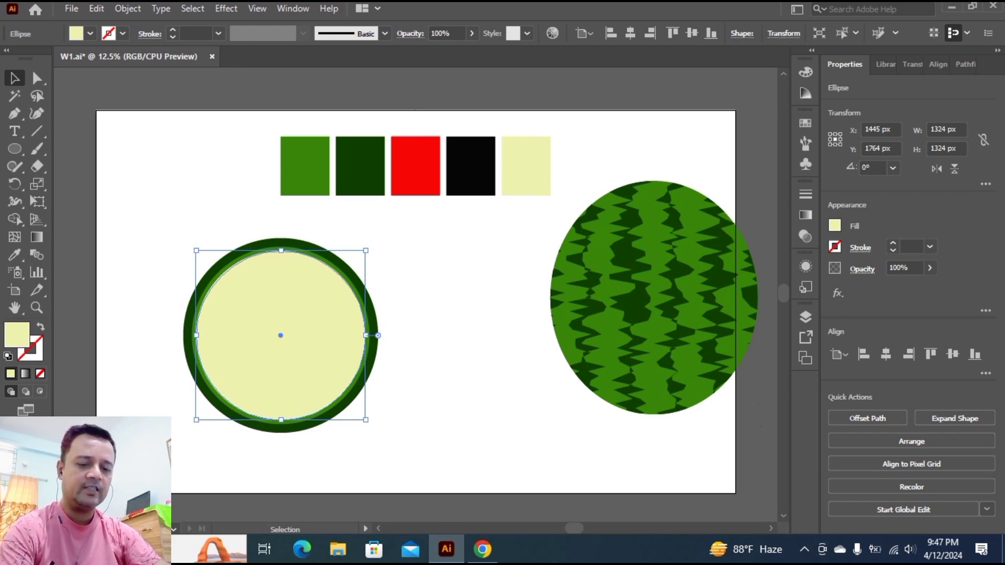
Copy the cream circle in place and fill the copy with the red swatch colour using the Eyedropper.
{"action": "key", "text": "a"}
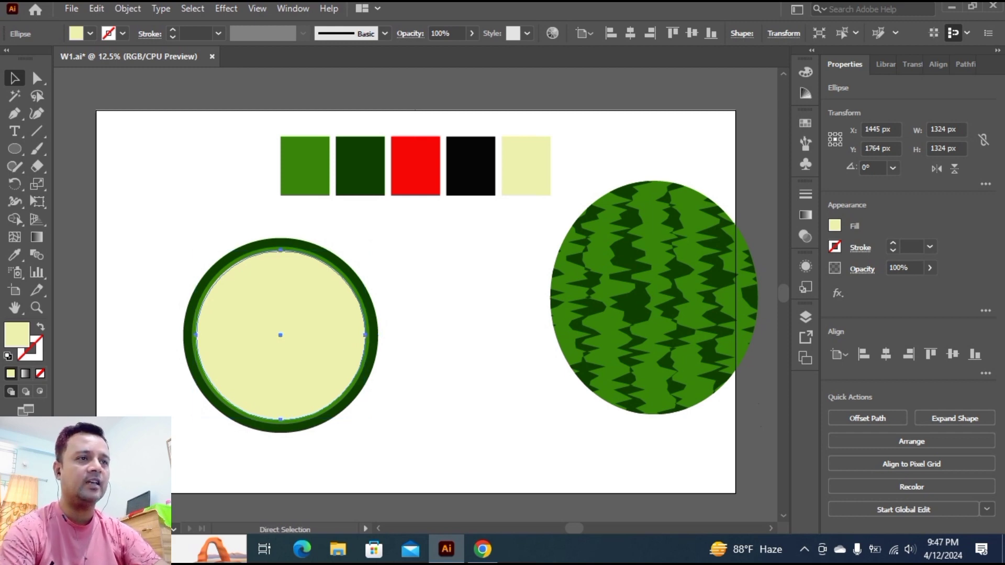
{"action": "key", "text": "v"}
{"action": "key", "text": "i"}
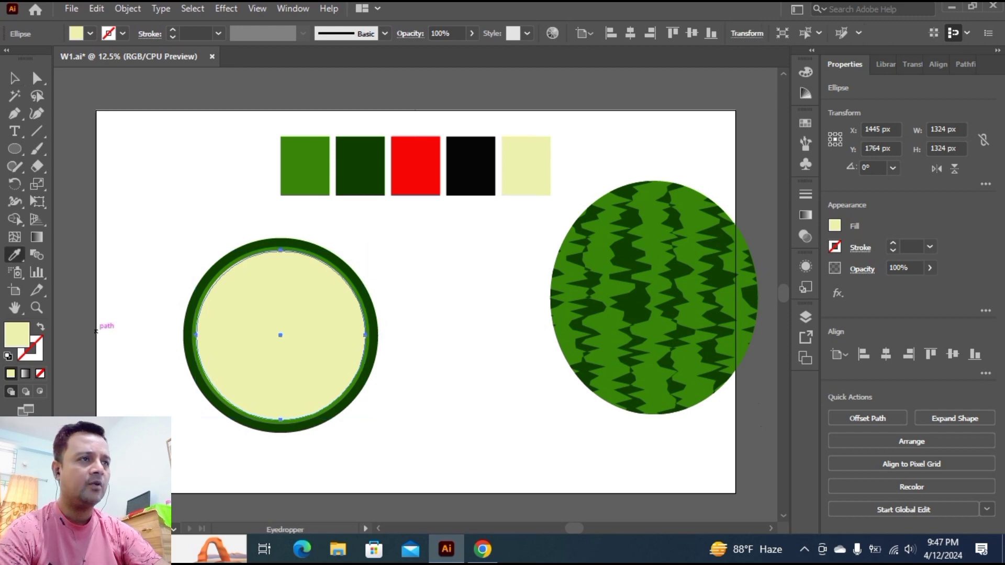
{"action": "left_click", "coordinate": [415, 166]}
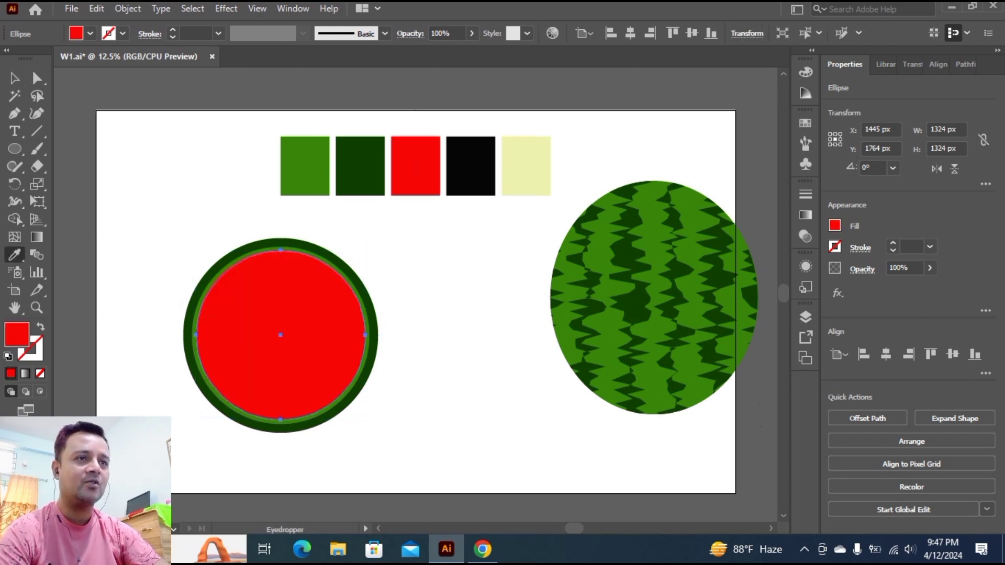
Shrink the red circle about its centre to about 1246 px in diameter, leaving a cream ring, and deselect it.
{"action": "key", "text": "v"}
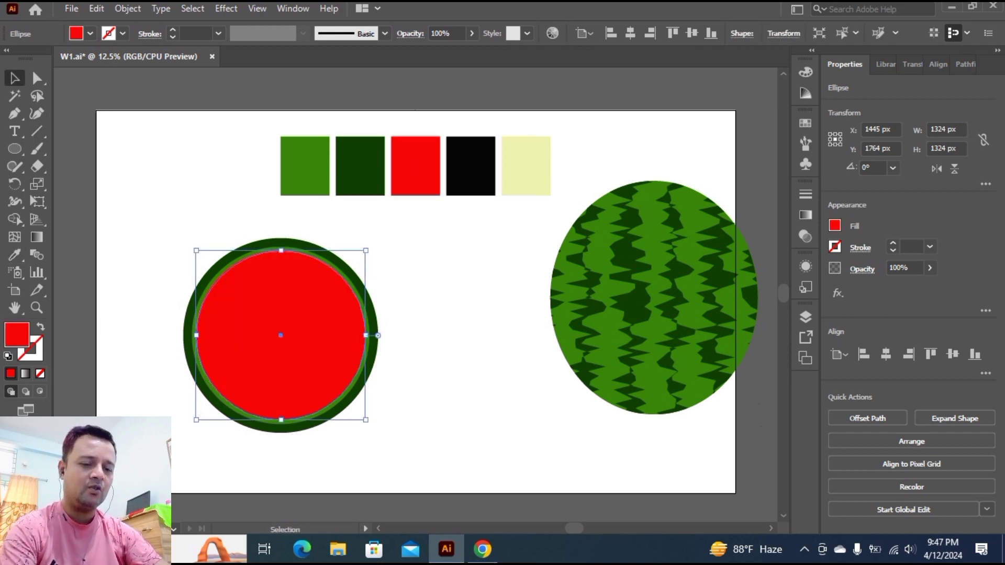
{"action": "key", "text": "a"}
{"action": "key", "text": "v"}
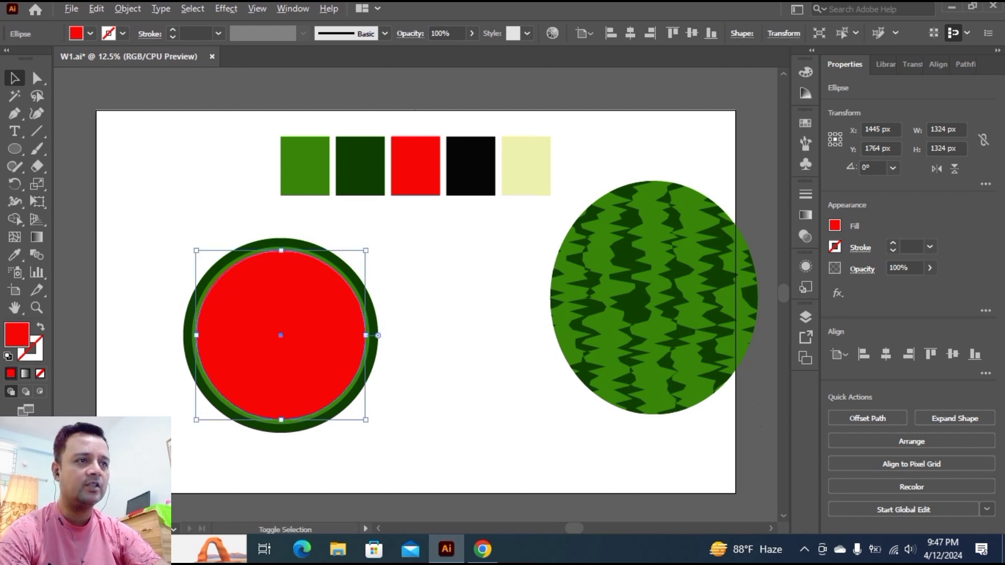
{"action": "left_click_drag", "start_coordinate": [366, 250], "coordinate": [360, 256]}
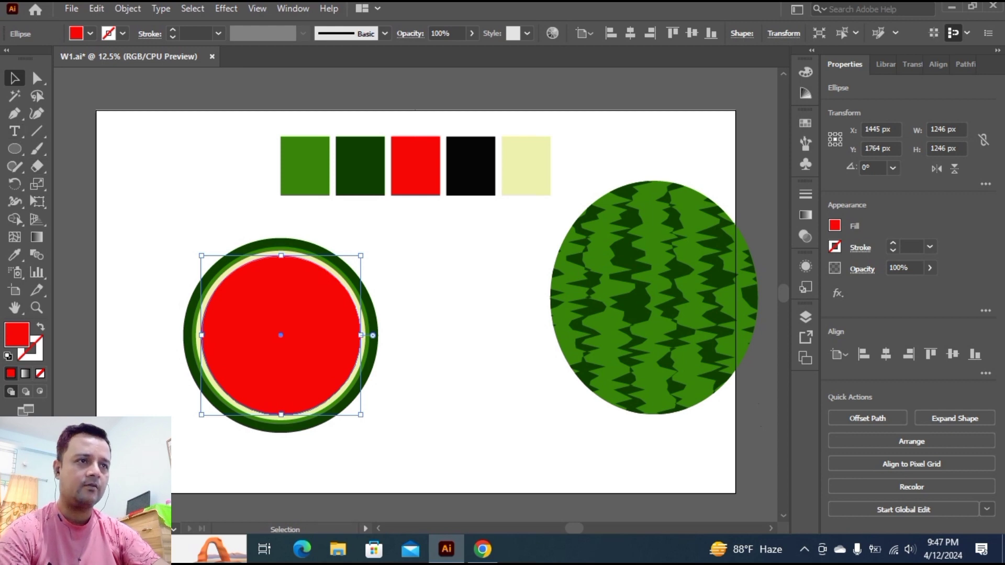
{"action": "left_click", "coordinate": [427, 293]}
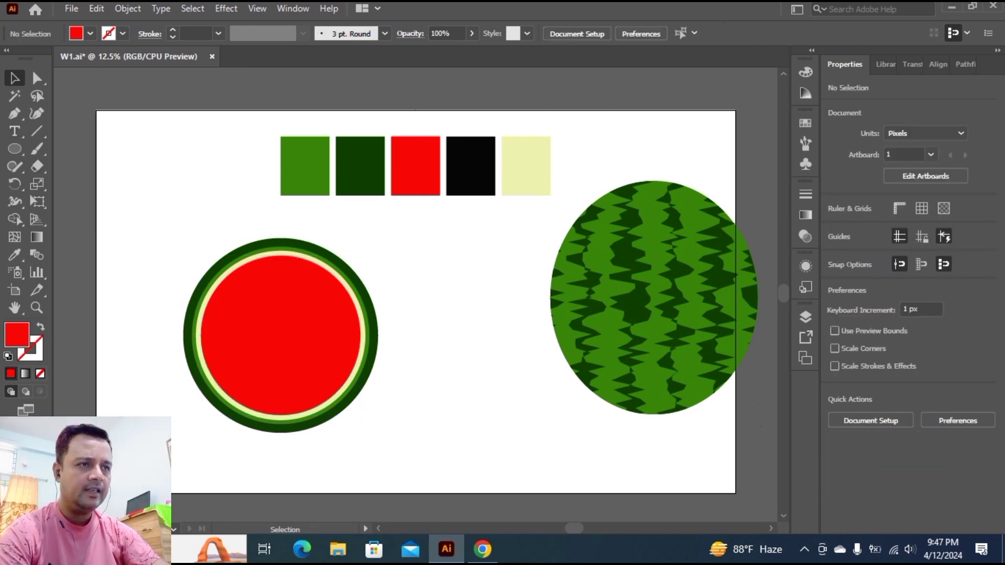
Narrow the dark green rim by shrinking the outer circle slightly about its centre, and save the document.
{"action": "left_click", "coordinate": [296, 431]}
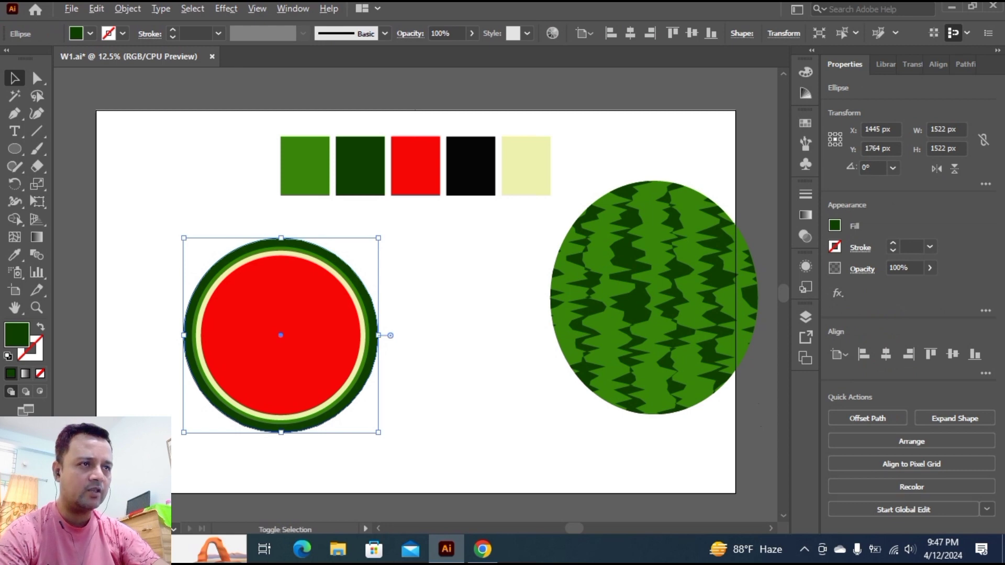
{"action": "left_click_drag", "start_coordinate": [378, 239], "coordinate": [374, 242]}
{"action": "key", "text": "ctrl+shift+a"}
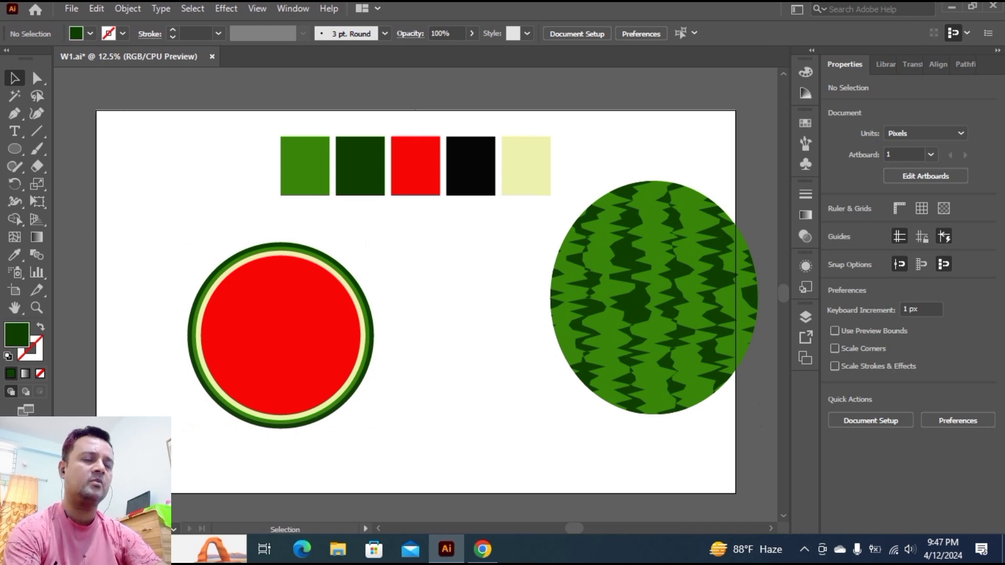
{"action": "key", "text": "ctrl+s"}
Draw an upright seed ellipse about 75 × 210 px between the two melons and fill it with the black swatch colour.
{"action": "key", "text": "l"}
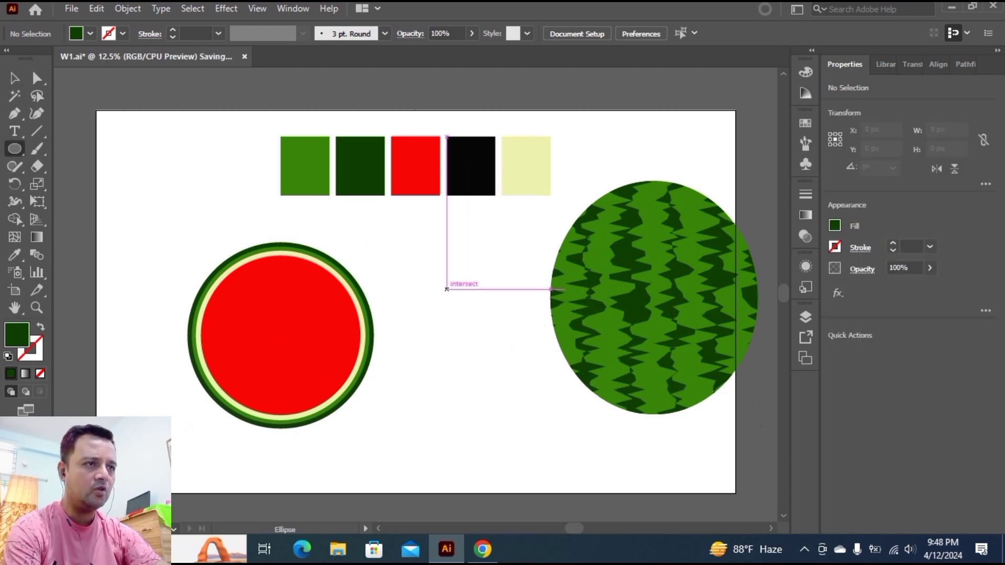
{"action": "left_click_drag", "start_coordinate": [447, 289], "coordinate": [451, 304]}
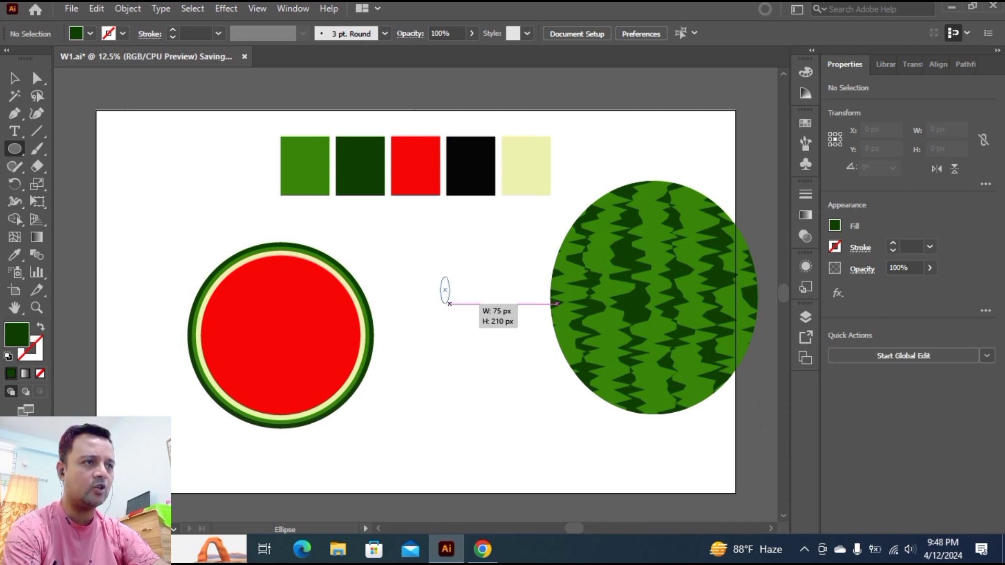
{"action": "key", "text": "i"}
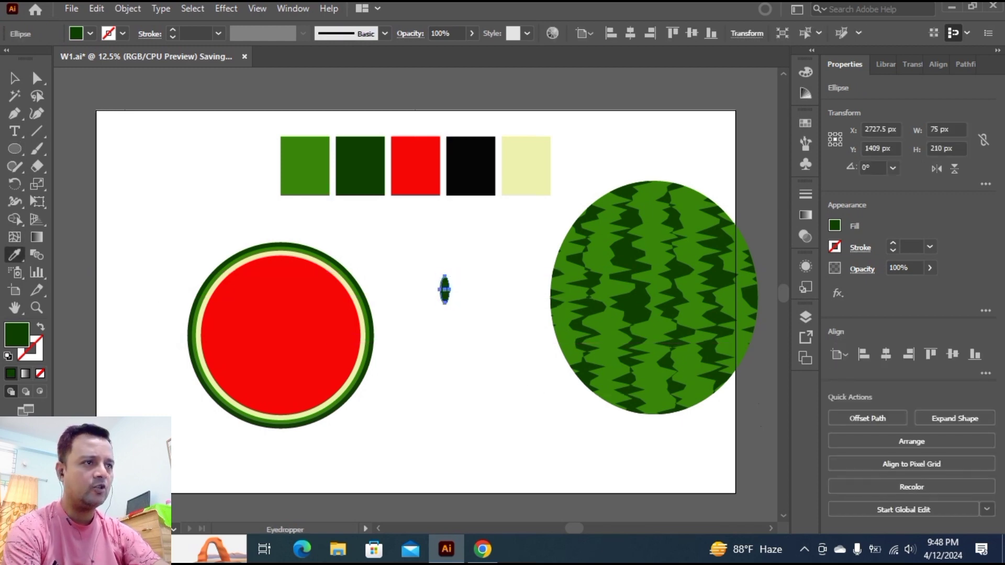
{"action": "left_click", "coordinate": [471, 166]}
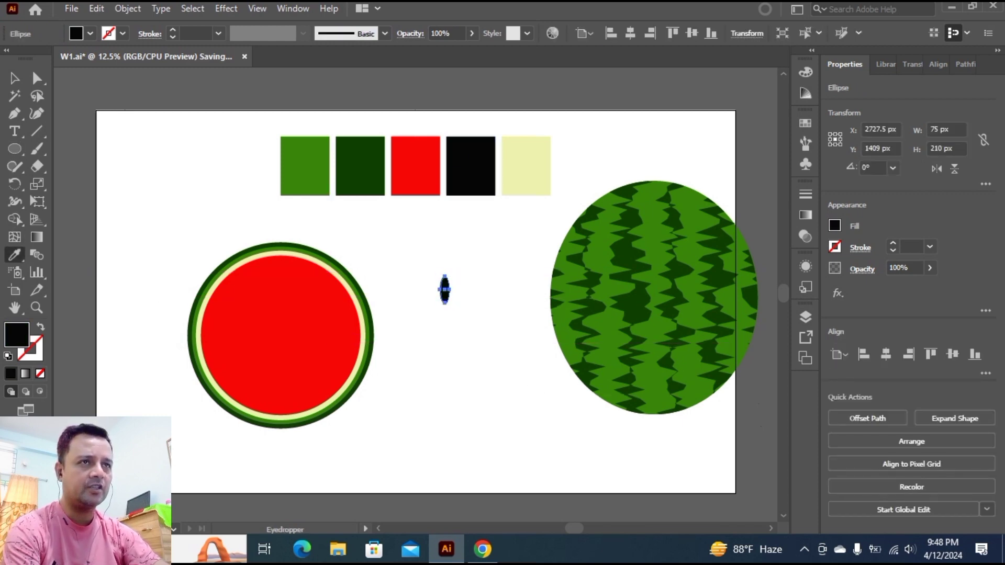
{"action": "left_click", "coordinate": [14, 78]}
{"action": "left_click", "coordinate": [413, 251]}
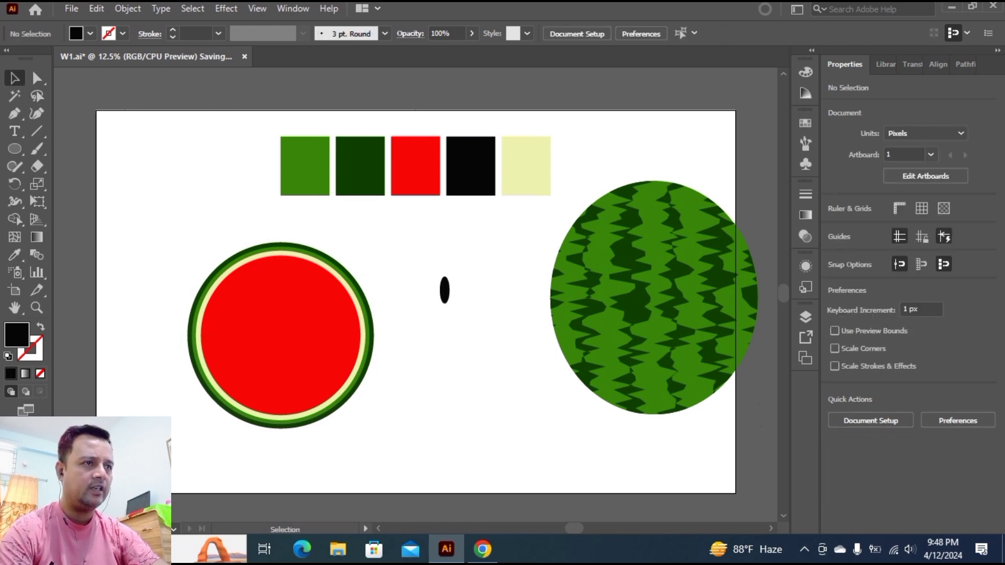
Scale the black seed down about its centre to about 60 × 168 px and deselect it.
{"action": "left_click", "coordinate": [444, 289]}
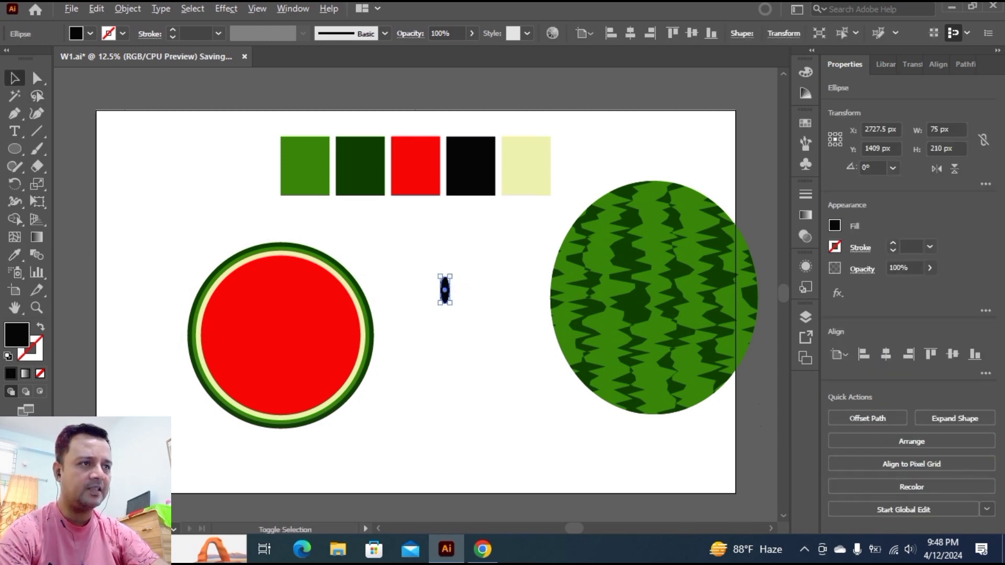
{"action": "left_click_drag", "start_coordinate": [449, 278], "coordinate": [449, 277]}
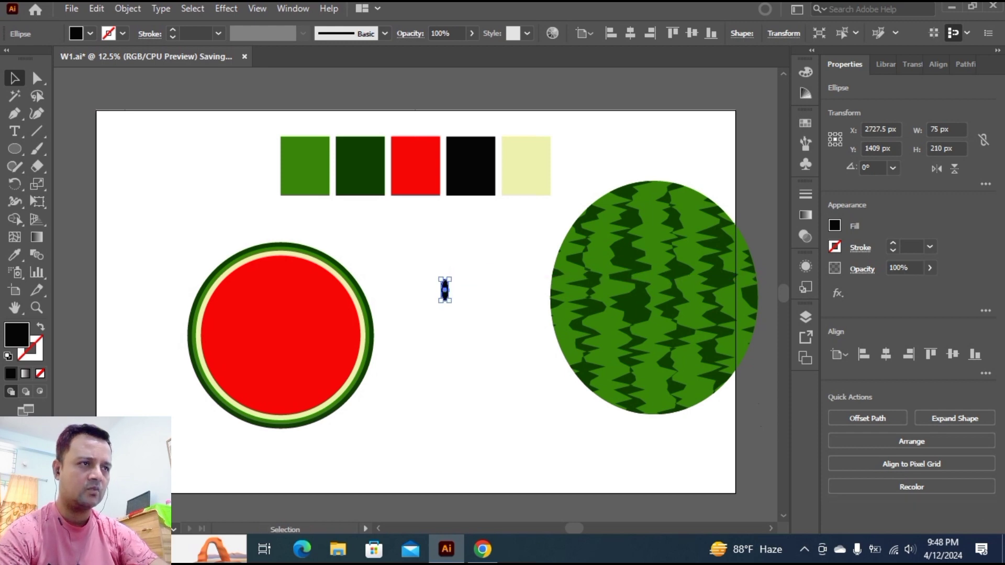
{"action": "key", "text": "ctrl+shift+a"}
Place the black seed on the red flesh and scatter copies of it until ten seeds are spread across the circle.
{"action": "key", "text": "ctrl+equal"}
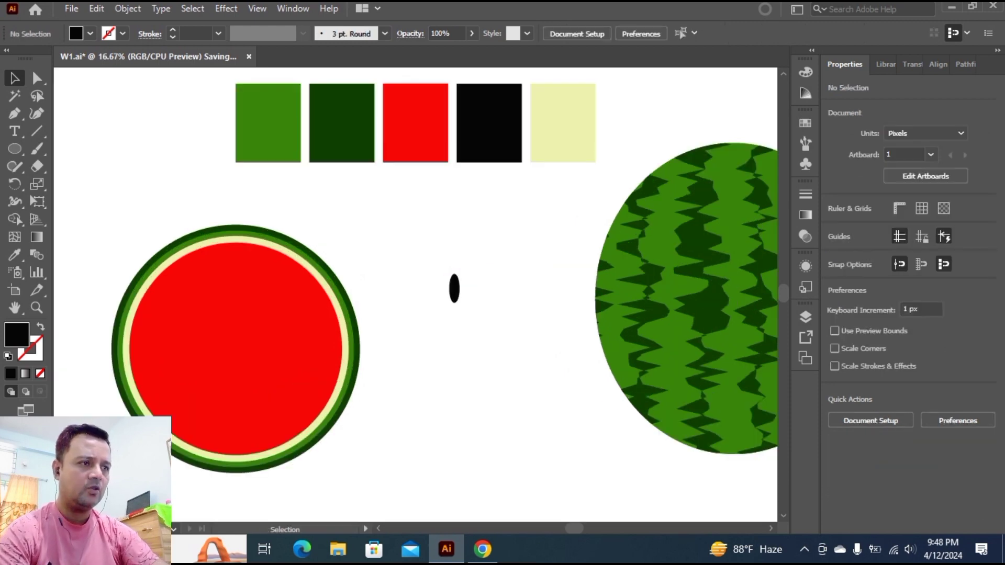
{"action": "left_click_drag", "start_coordinate": [575, 528], "coordinate": [560, 529]}
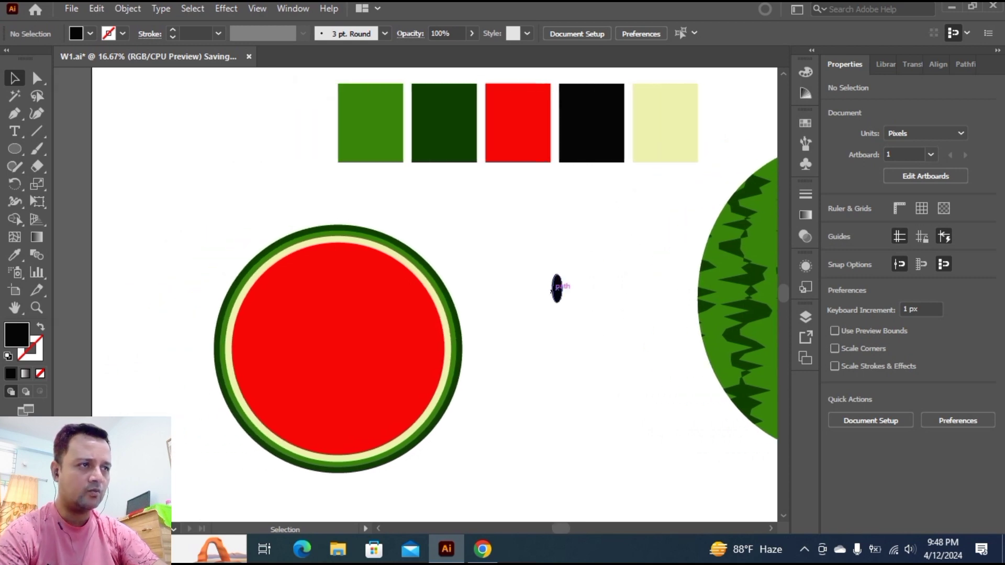
{"action": "left_click_drag", "start_coordinate": [557, 287], "coordinate": [296, 344]}
{"action": "left_click_drag", "start_coordinate": [297, 344], "coordinate": [258, 343]}
{"action": "left_click_drag", "start_coordinate": [258, 344], "coordinate": [280, 396]}
{"action": "left_click_drag", "start_coordinate": [296, 343], "coordinate": [324, 400]}
{"action": "left_click_drag", "start_coordinate": [349, 334], "coordinate": [371, 400]}
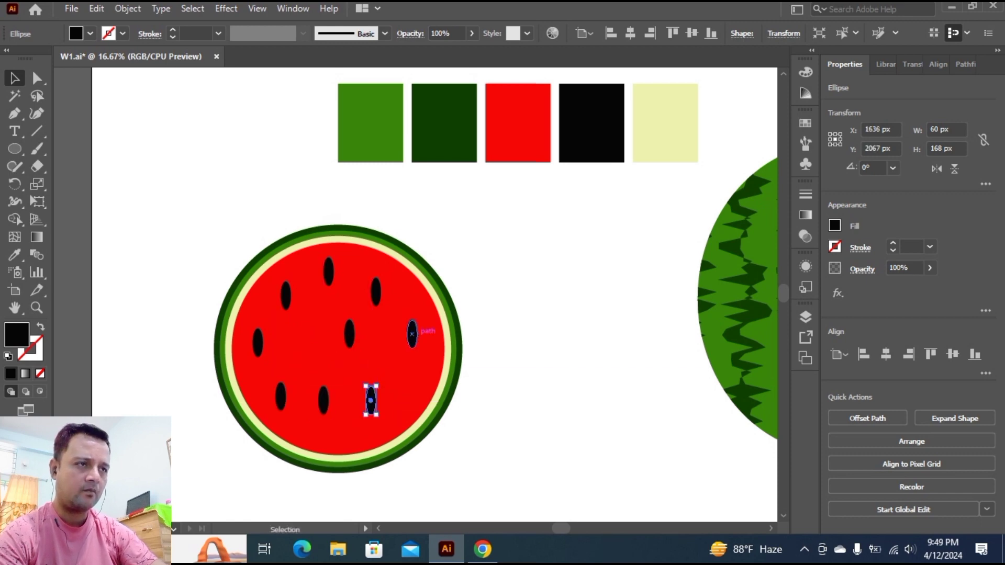
{"action": "left_click_drag", "start_coordinate": [413, 334], "coordinate": [407, 391]}
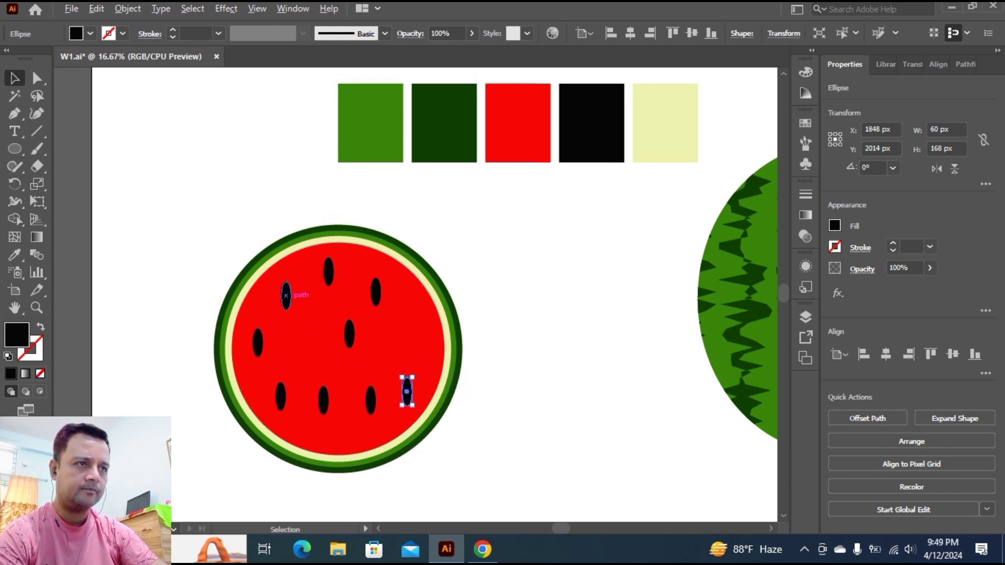
Add three more seed copies in the gaps near the centre and lower edge of the red flesh.
{"action": "left_click_drag", "start_coordinate": [349, 333], "coordinate": [310, 348]}
{"action": "left_click_drag", "start_coordinate": [371, 401], "coordinate": [343, 434]}
{"action": "left_click_drag", "start_coordinate": [350, 334], "coordinate": [299, 424]}
{"action": "left_click", "coordinate": [513, 398]}
Group all the circles and seeds of the round watermelon slice and deselect the group.
{"action": "key", "text": "ctrl+minus"}
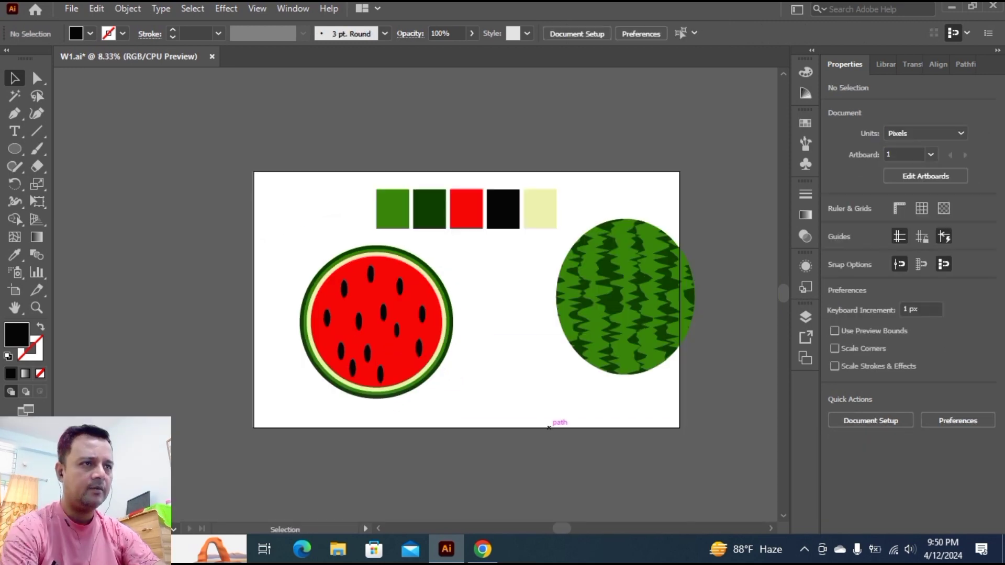
{"action": "left_click_drag", "start_coordinate": [298, 243], "coordinate": [468, 420]}
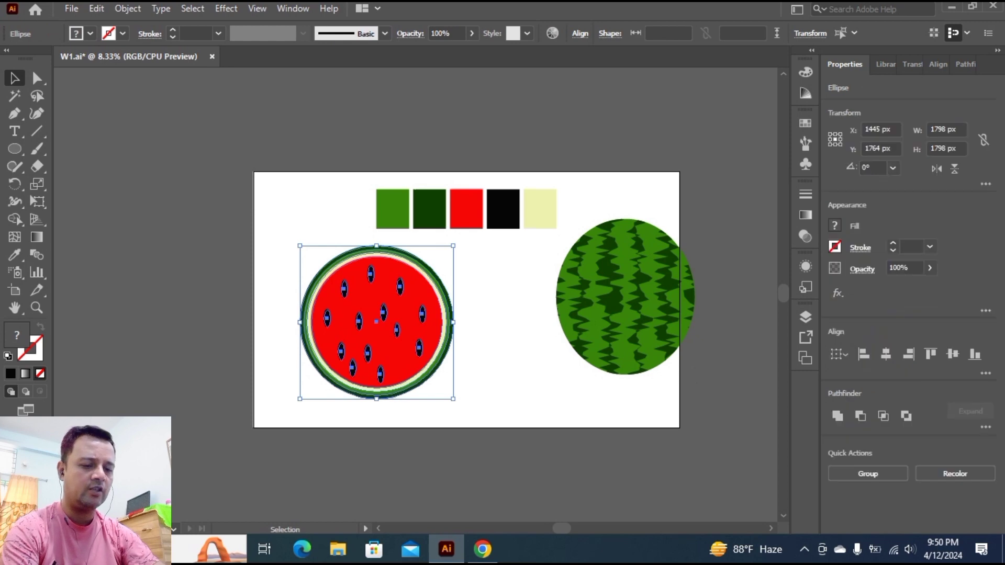
{"action": "key", "text": "ctrl+g"}
{"action": "left_click", "coordinate": [468, 421]}
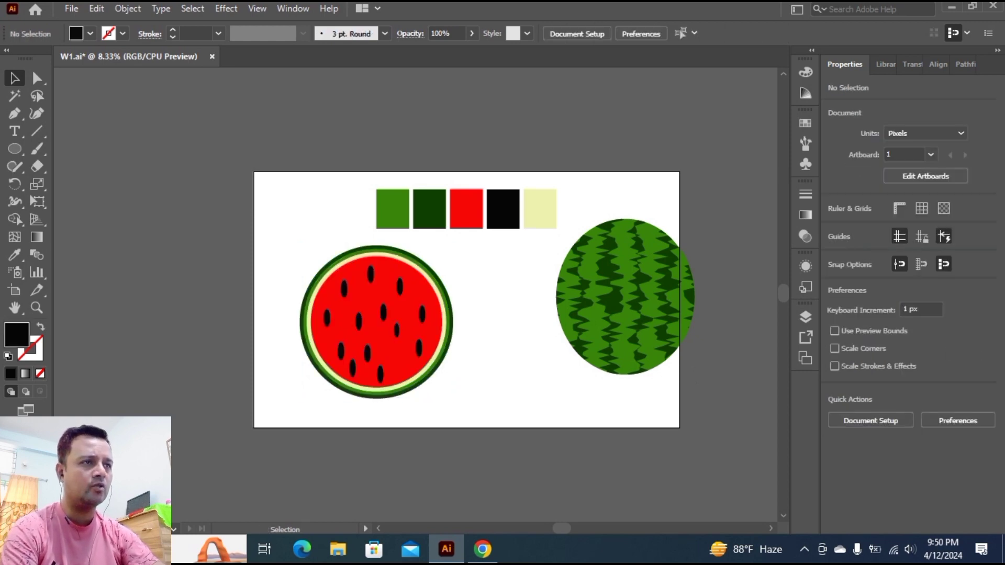
Delete the row of five colour swatches above the melons.
{"action": "left_click_drag", "start_coordinate": [306, 165], "coordinate": [563, 223]}
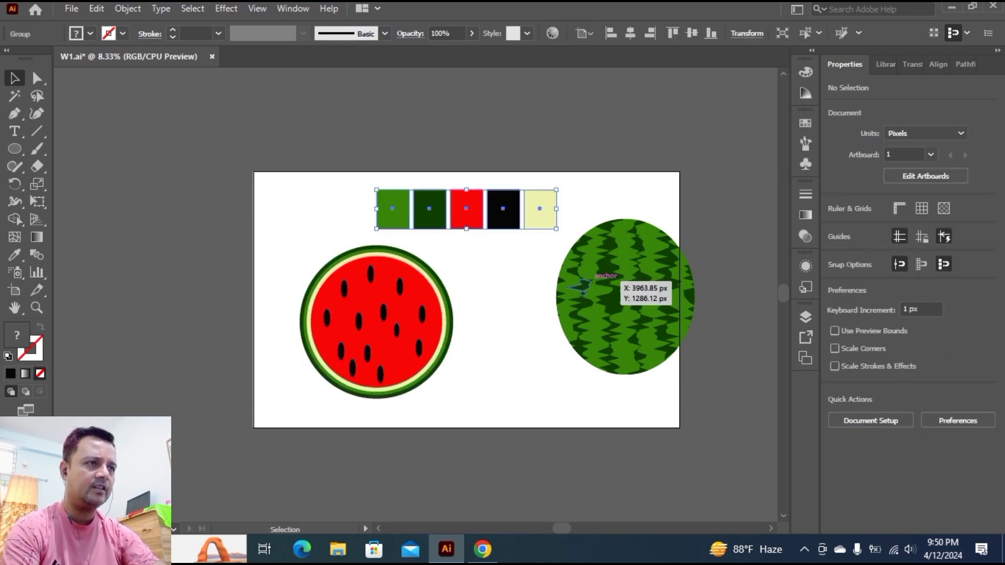
{"action": "key", "text": "Delete"}
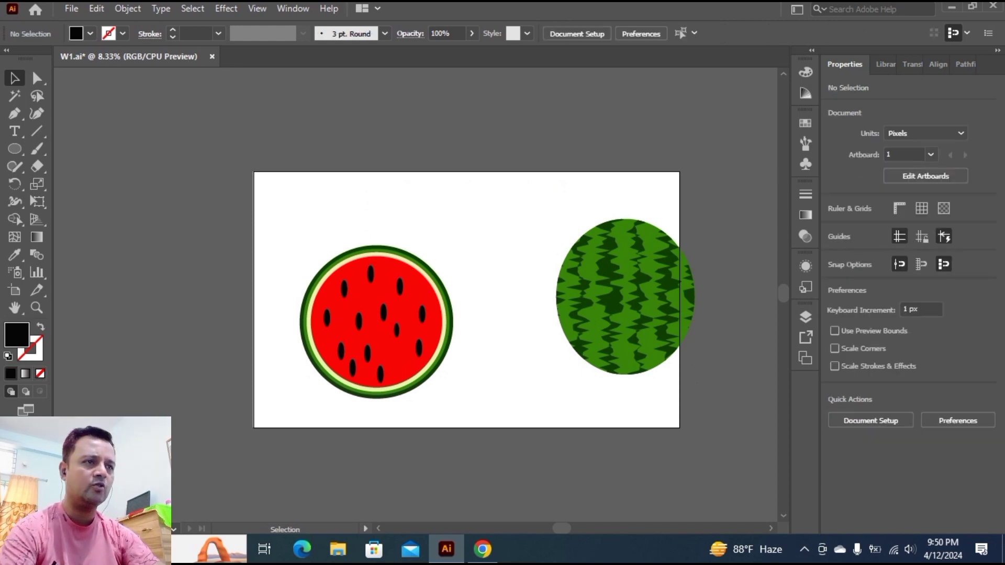
Copy the slice group to the empty area beside the artboard, at about X -1078, Y 757 px, and deselect it.
{"action": "left_click_drag", "start_coordinate": [282, 249], "coordinate": [454, 402]}
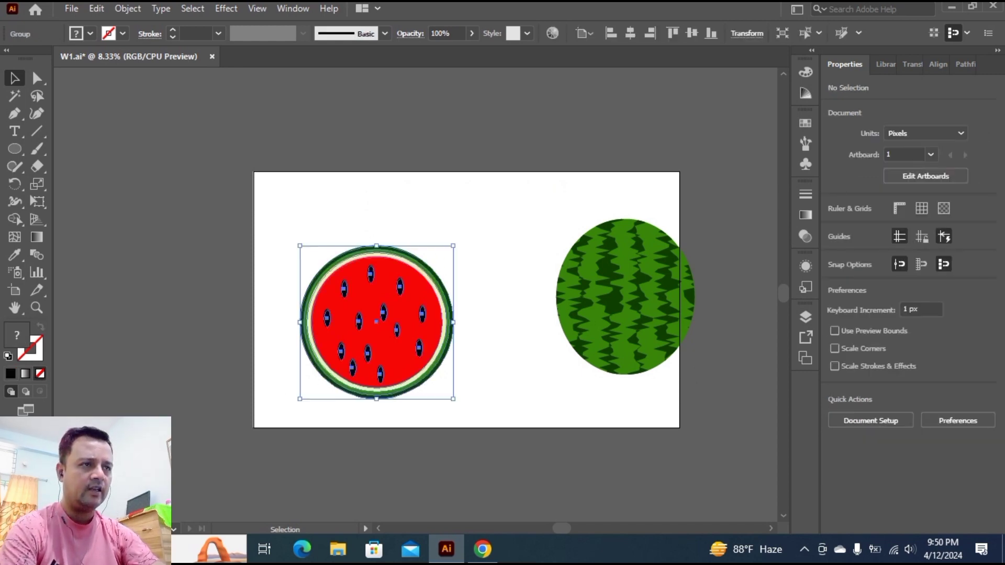
{"action": "left_click_drag", "start_coordinate": [408, 351], "coordinate": [193, 264]}
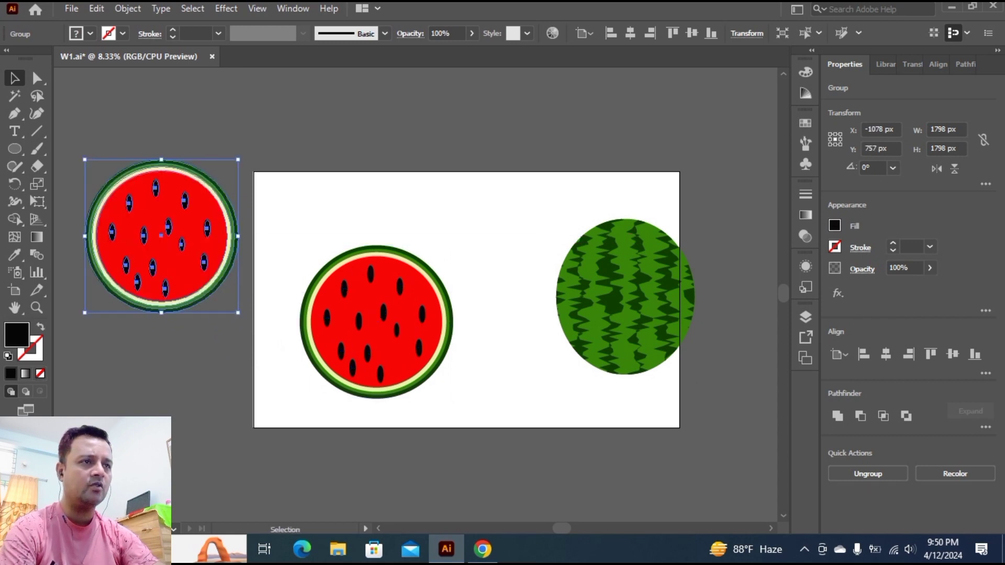
{"action": "left_click", "coordinate": [220, 340]}
Draw a black rectangle about 1288 × 2354 px over the right half of the artboard's round slice and select both objects.
{"action": "right_click", "coordinate": [15, 149]}
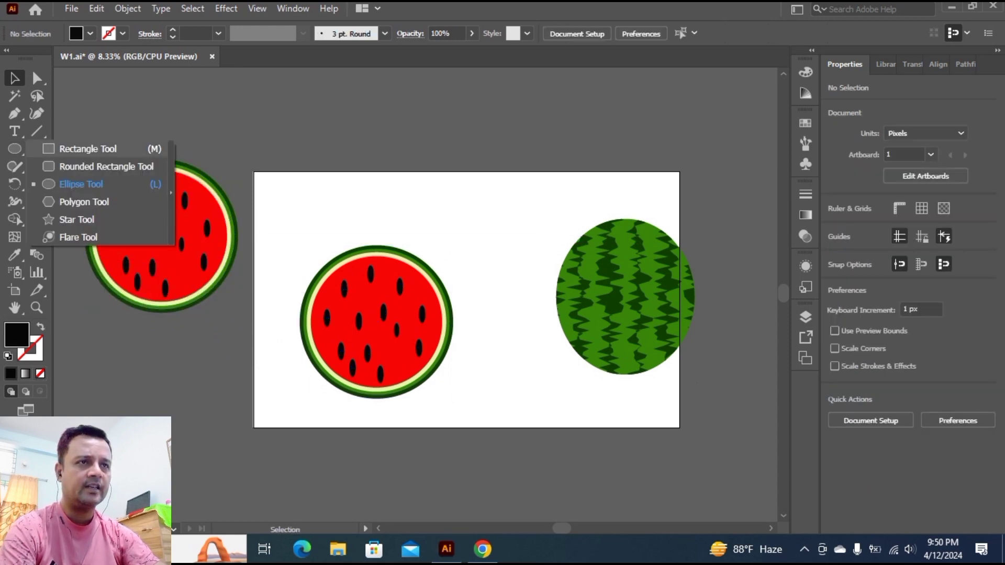
{"action": "left_click", "coordinate": [88, 149]}
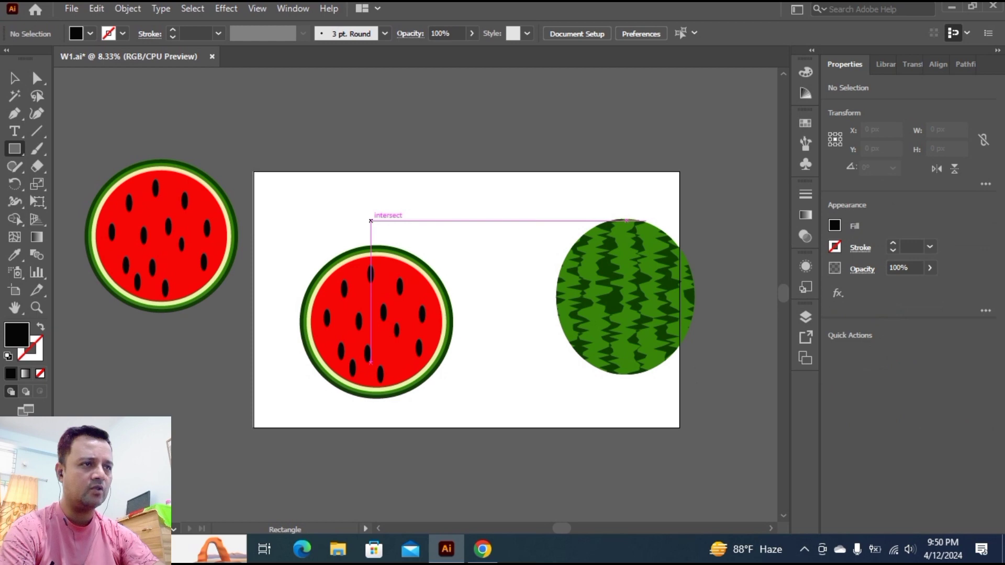
{"action": "left_click_drag", "start_coordinate": [371, 221], "coordinate": [480, 420]}
{"action": "key", "text": "v"}
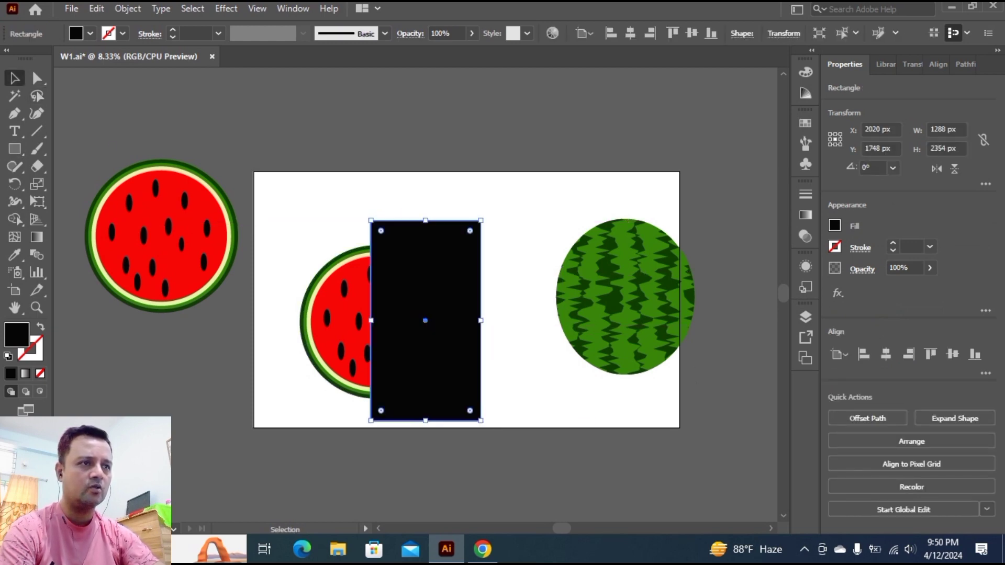
{"action": "left_click", "coordinate": [302, 216]}
{"action": "left_click_drag", "start_coordinate": [302, 216], "coordinate": [489, 427]}
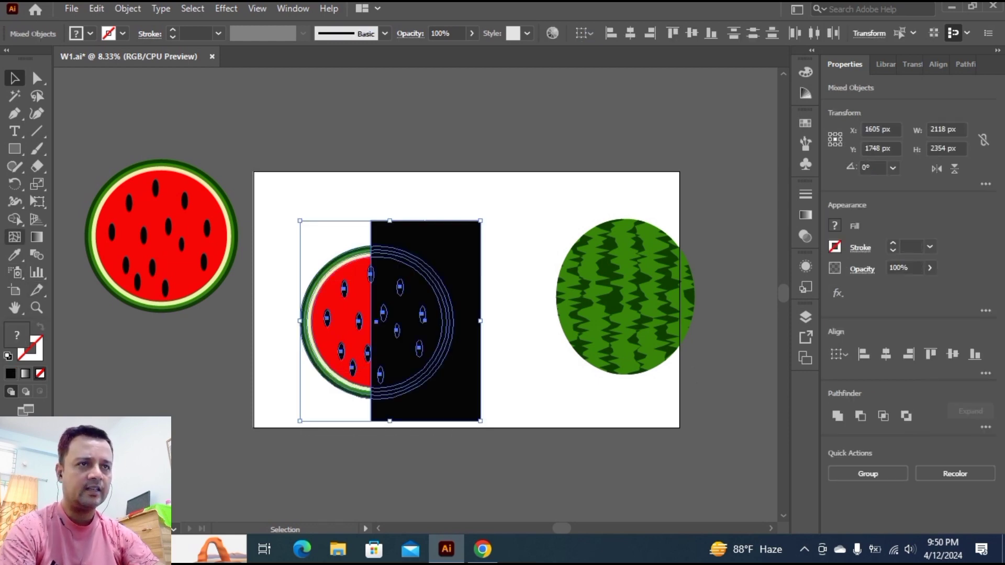
With Shape Builder, remove everything the rectangle covers, the rectangle itself and the seed piece protruding past the cut edge.
{"action": "left_click", "coordinate": [14, 219]}
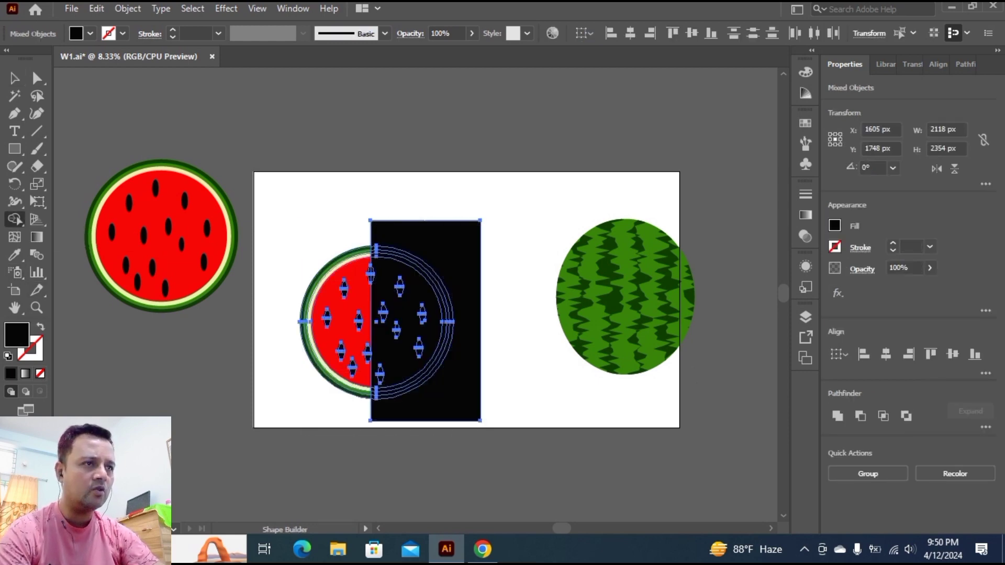
{"action": "key", "text": "ctrl+equal"}
{"action": "key", "text": "ctrl+equal"}
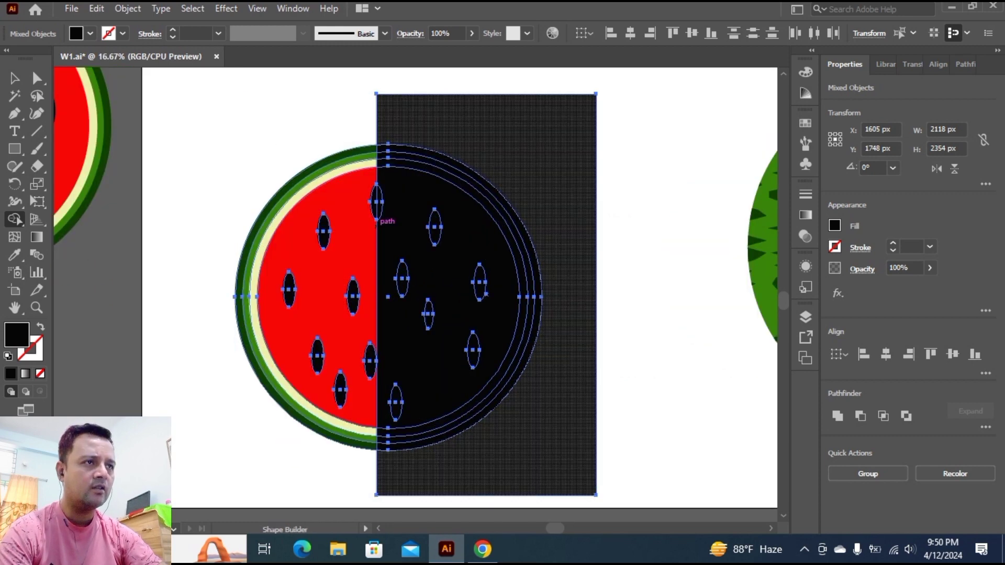
{"action": "left_click_drag", "start_coordinate": [394, 124], "coordinate": [509, 403]}
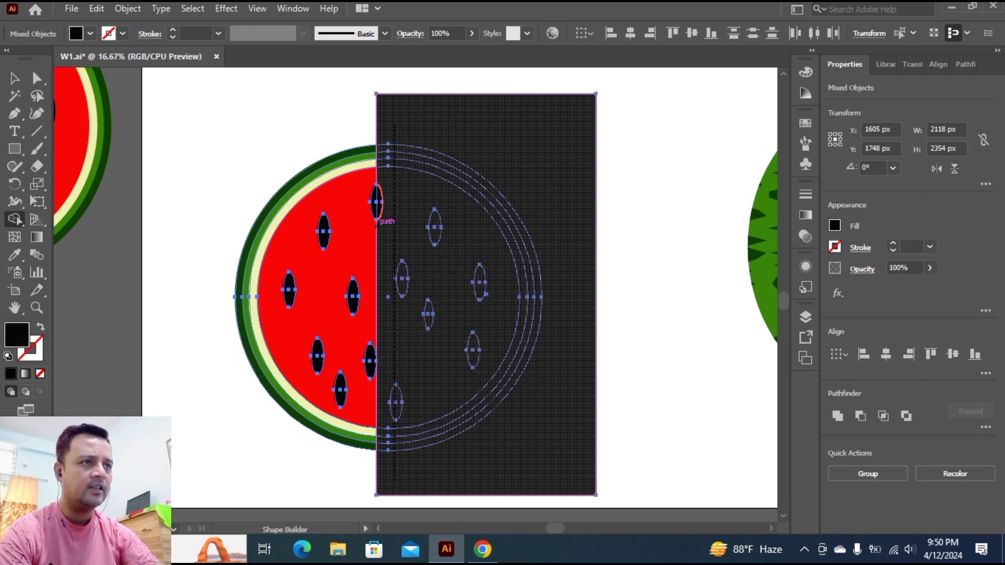
{"action": "left_click_drag", "start_coordinate": [536, 476], "coordinate": [539, 481]}
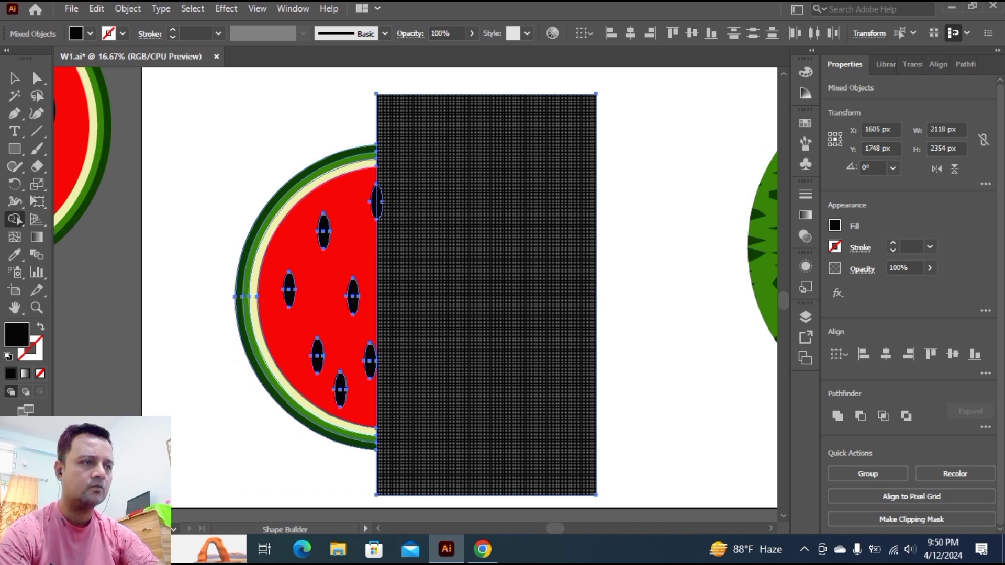
{"action": "left_click", "coordinate": [487, 295], "text": "alt"}
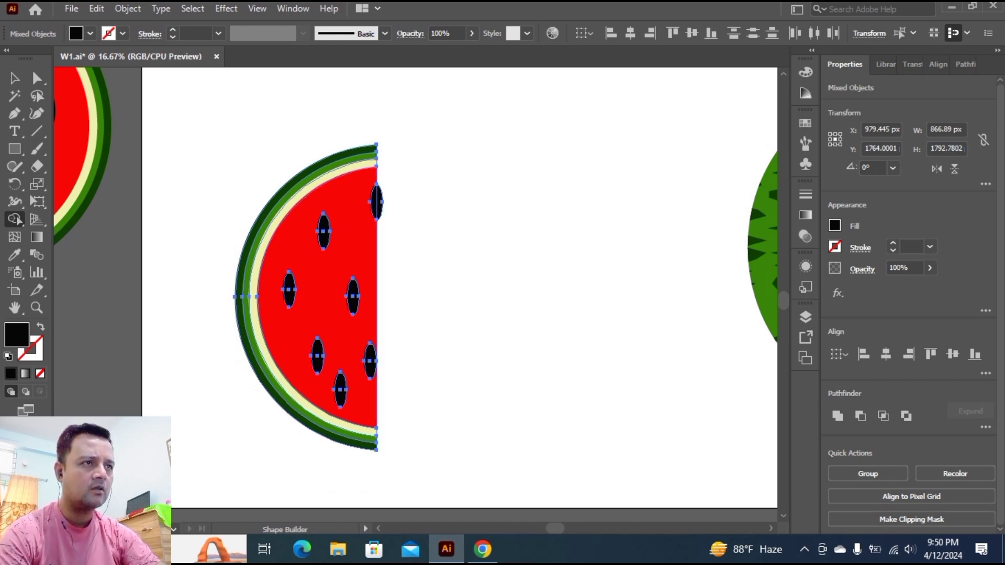
{"action": "left_click", "coordinate": [381, 203], "text": "alt"}
Group the remaining left half of the slice and deselect it.
{"action": "key", "text": "ctrl+g"}
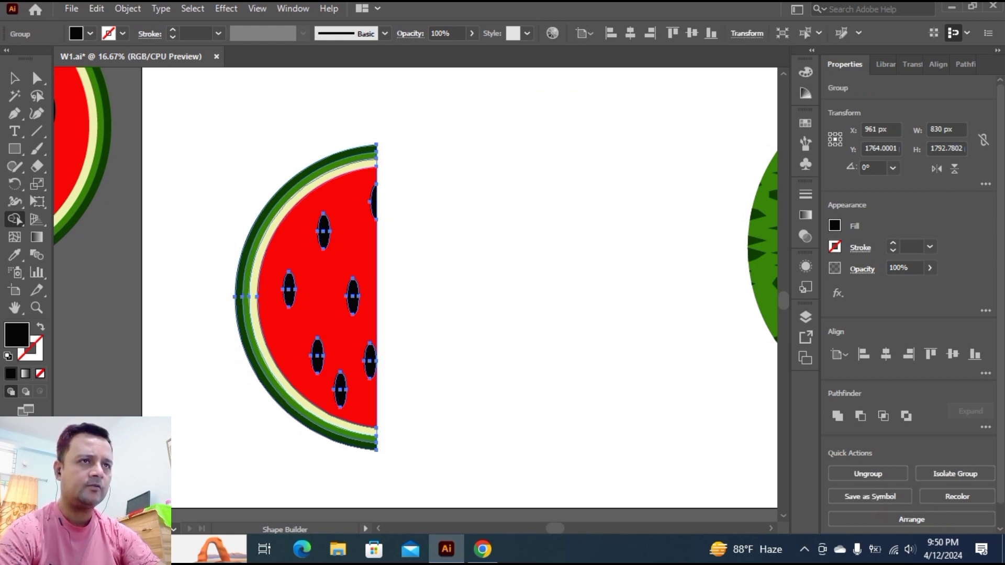
{"action": "key", "text": "v"}
{"action": "key", "text": "ctrl+shift+a"}
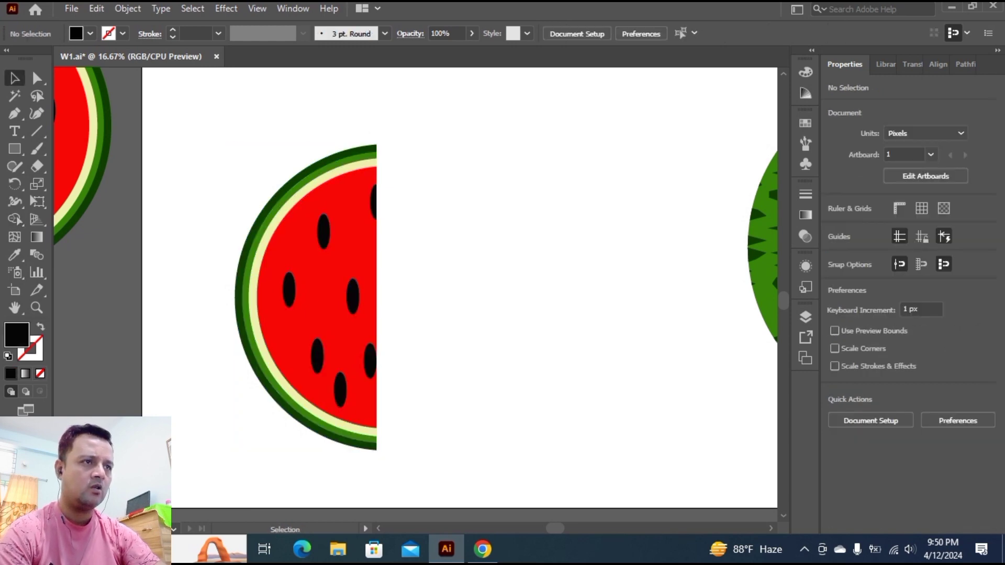
{"action": "key", "text": "ctrl+minus"}
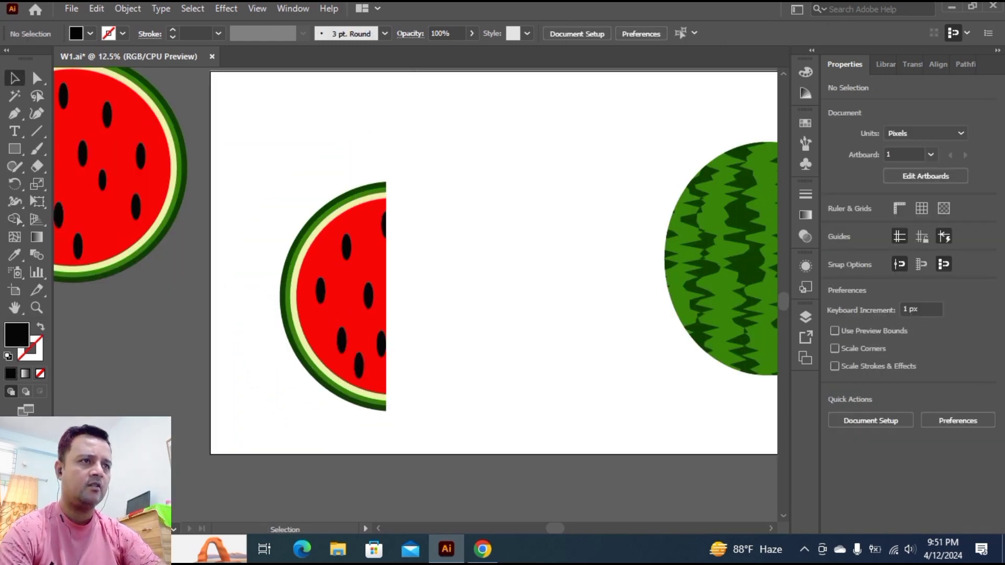
{"action": "left_click_drag", "start_coordinate": [237, 176], "coordinate": [486, 456]}
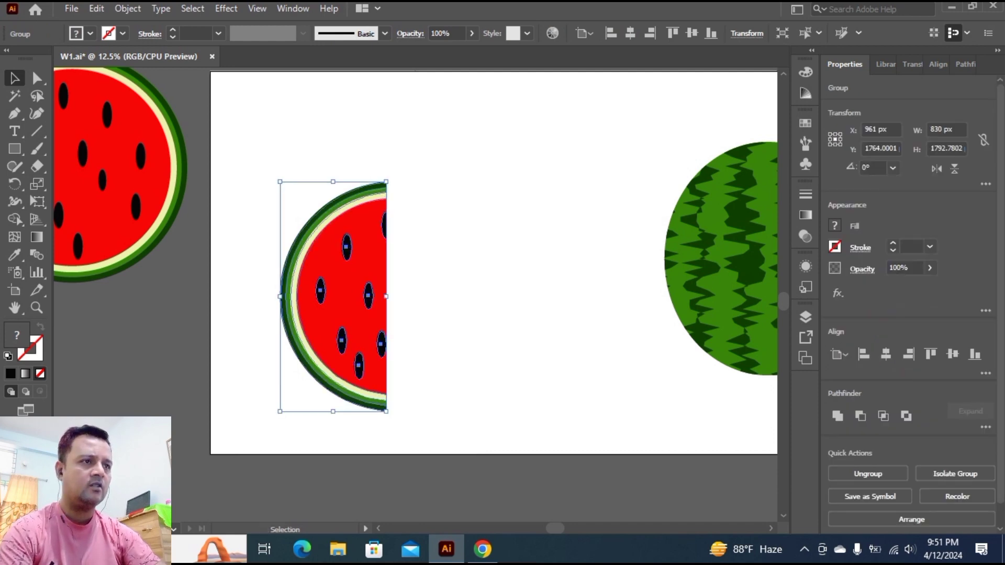
{"action": "key", "text": "ctrl+shift+a"}
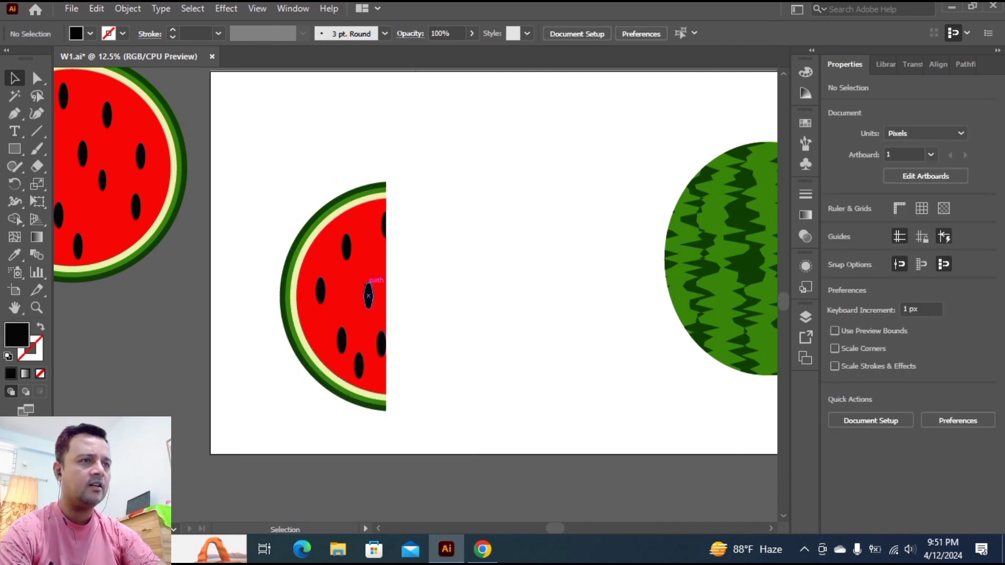
Copy the half slice beside the artboard at about X -457, Y 1693 px, and shift the one on the artboard slightly right.
{"action": "left_click_drag", "start_coordinate": [369, 296], "coordinate": [188, 287]}
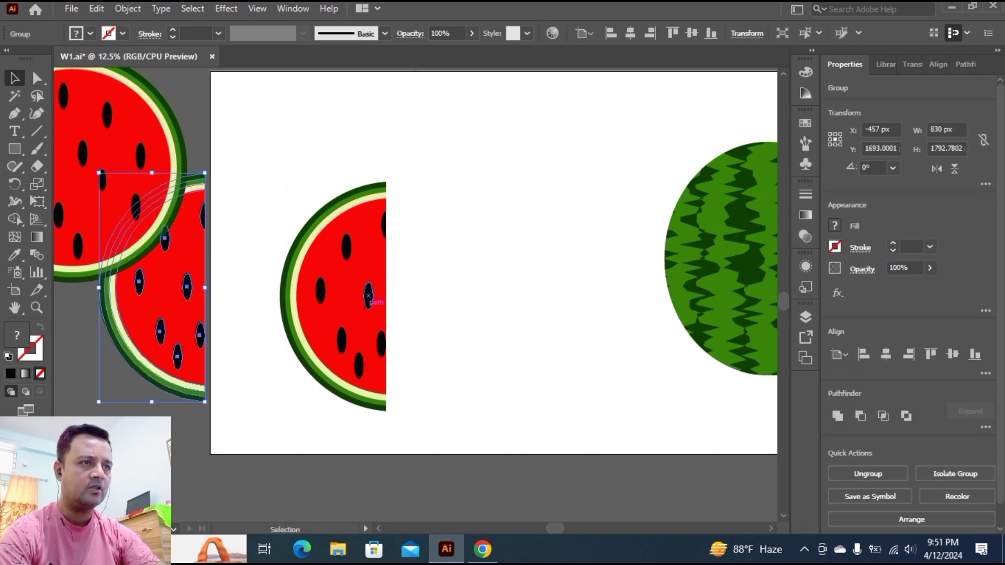
{"action": "left_click_drag", "start_coordinate": [381, 301], "coordinate": [448, 301]}
{"action": "key", "text": "ctrl+shift+a"}
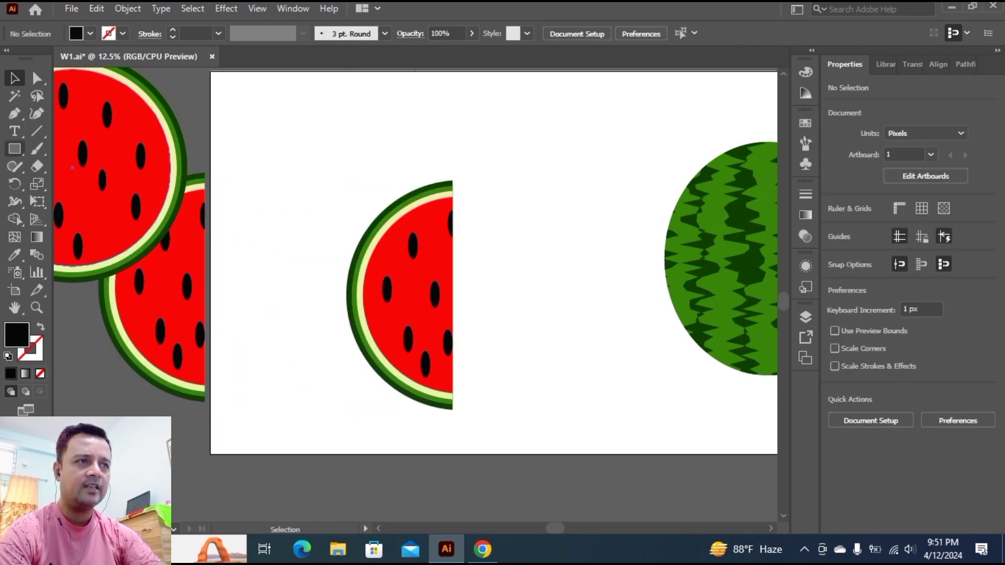
Draw a rectangle about 2074 × 1409 px over the lower half of the artboard's half slice and select both objects.
{"action": "left_click", "coordinate": [15, 149]}
{"action": "left_click_drag", "start_coordinate": [319, 295], "coordinate": [585, 475]}
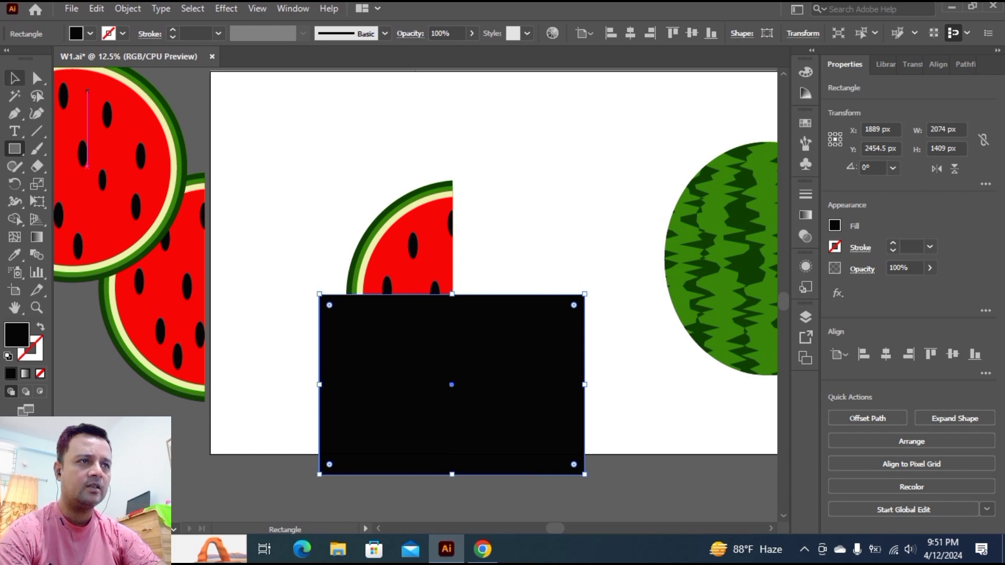
{"action": "left_click", "coordinate": [15, 79]}
{"action": "left_click", "coordinate": [285, 175]}
{"action": "left_click_drag", "start_coordinate": [306, 186], "coordinate": [598, 428]}
Remove the rectangle and the covered lower part with Shape Builder, leaving a deselected quarter wedge.
{"action": "left_click", "coordinate": [15, 219]}
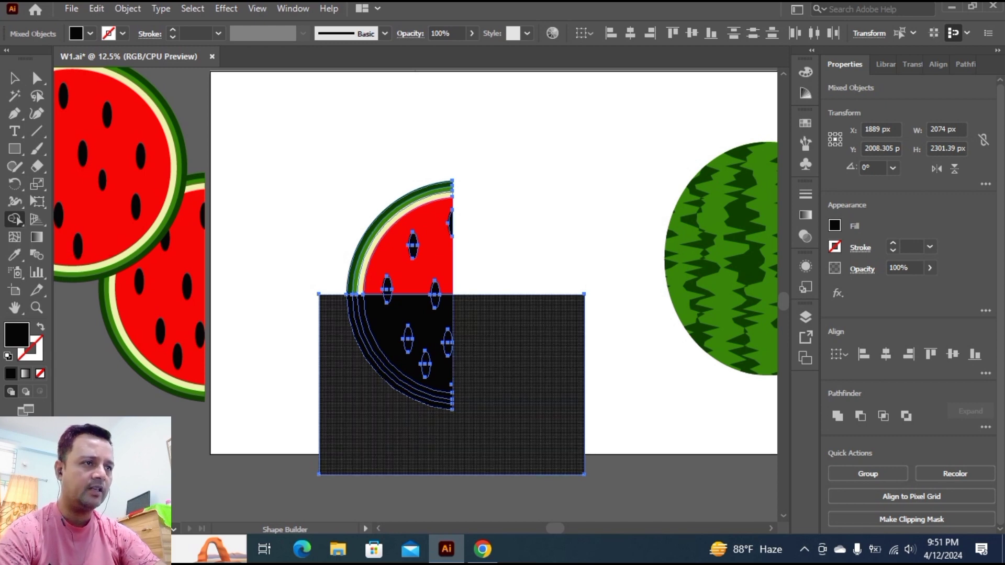
{"action": "left_click_drag", "start_coordinate": [320, 329], "coordinate": [396, 334]}
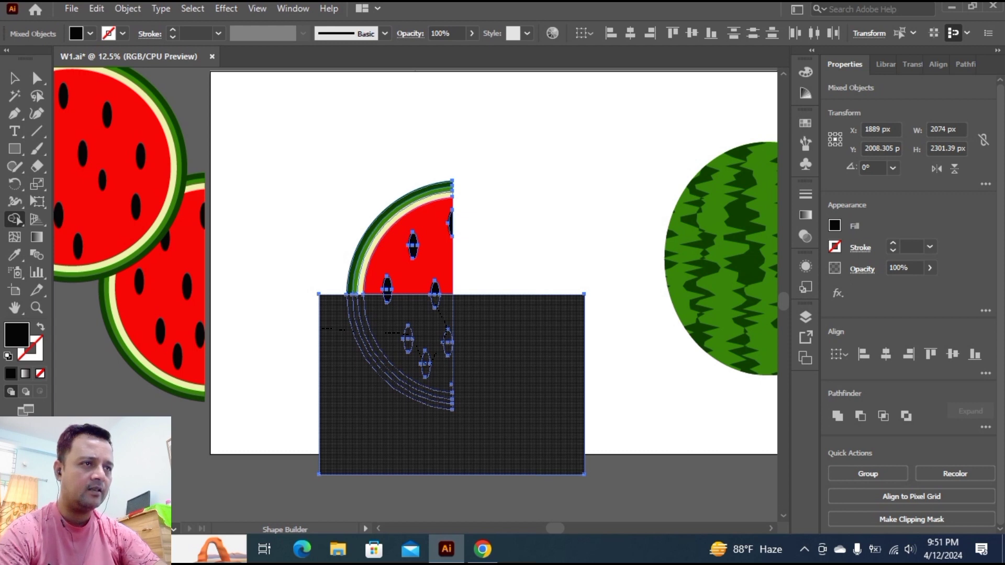
{"action": "left_click_drag", "start_coordinate": [395, 302], "coordinate": [388, 301]}
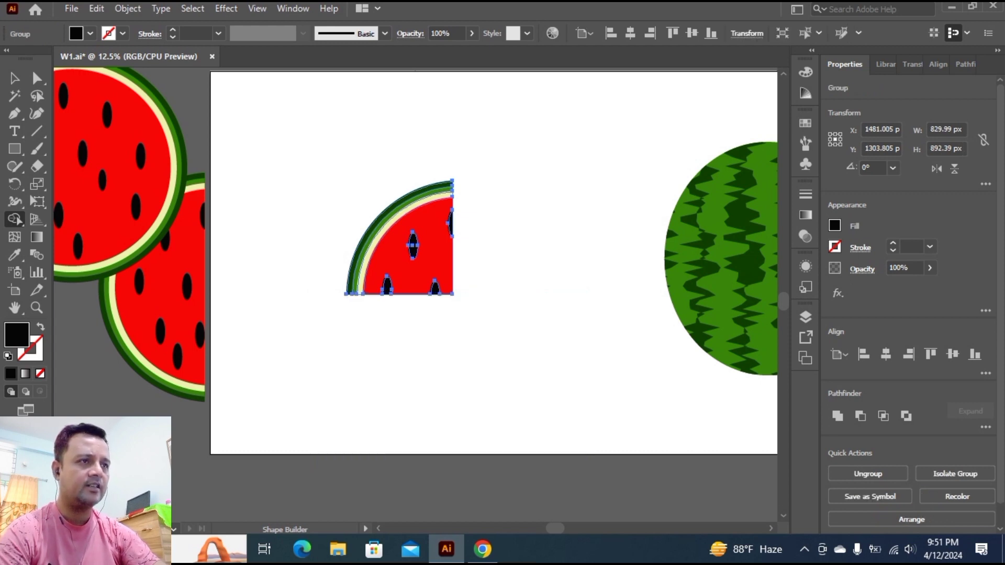
{"action": "key", "text": "v"}
{"action": "key", "text": "ctrl+shift+a"}
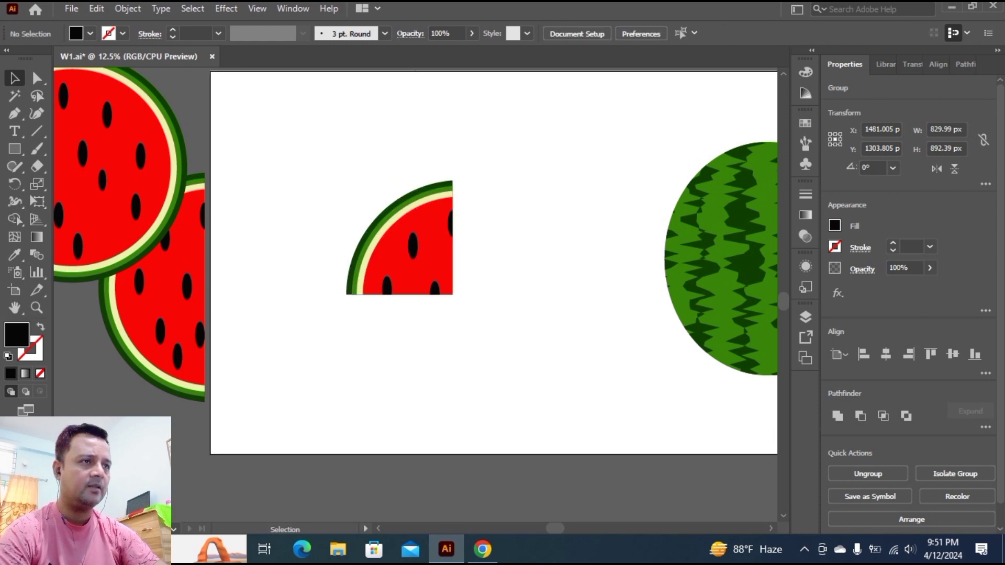
Rotate the striped whole melon to about 55° and move it fully onto the artboard, to the lower right of the quarter wedge.
{"action": "key", "text": "ctrl+minus"}
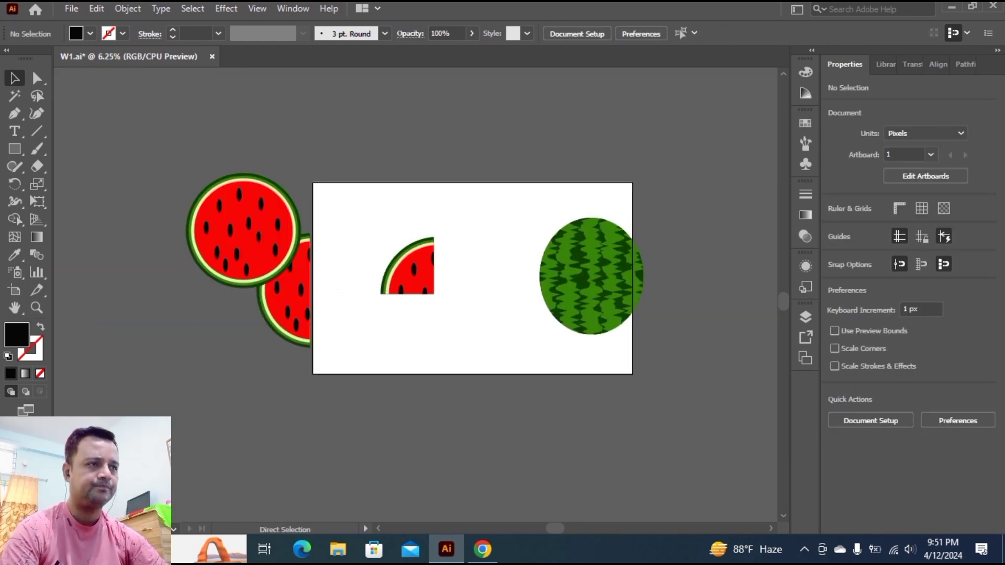
{"action": "key", "text": "ctrl+plus"}
{"action": "key", "text": "ctrl+plus"}
{"action": "key", "text": "ctrl+minus"}
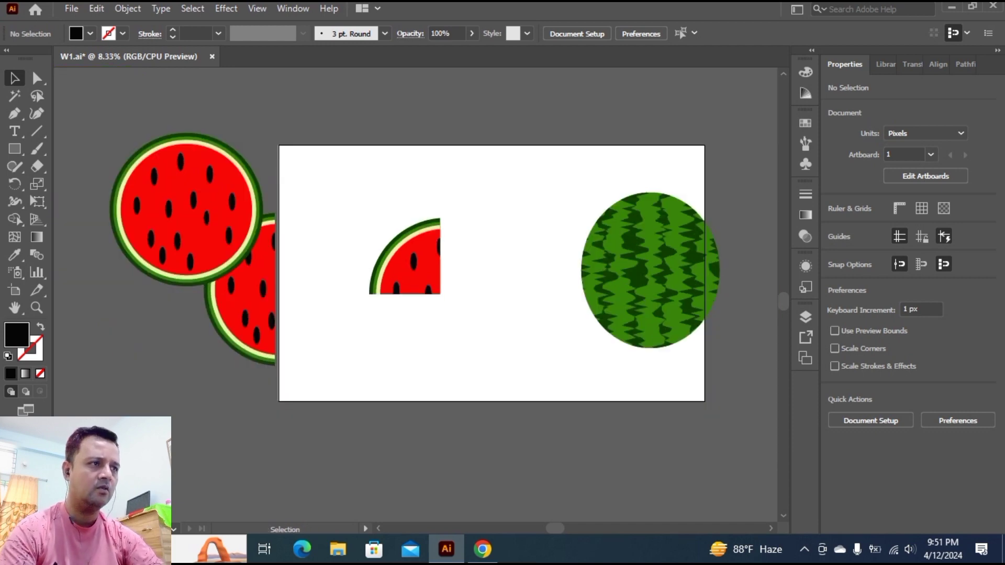
{"action": "left_click", "coordinate": [711, 301]}
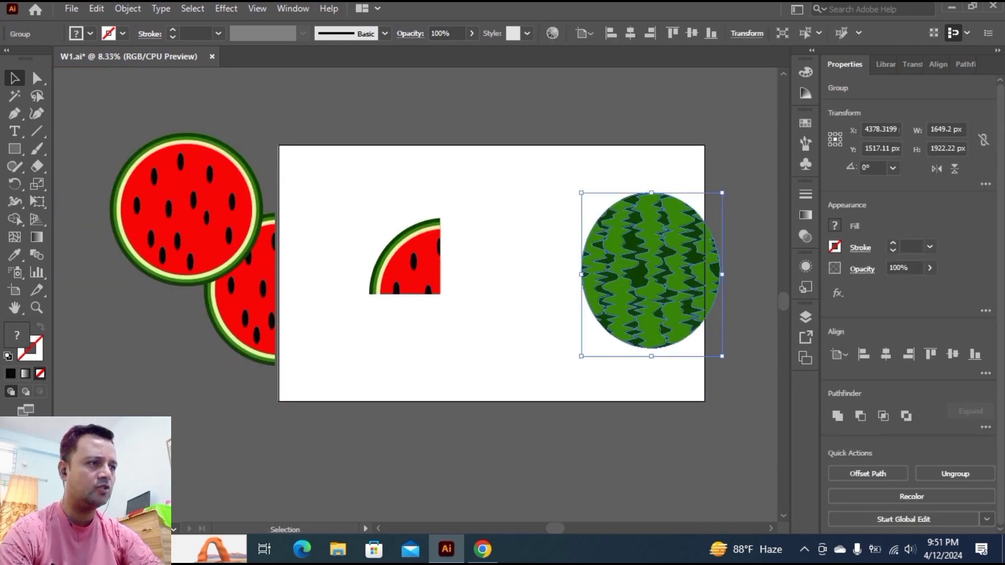
{"action": "left_click_drag", "start_coordinate": [725, 192], "coordinate": [760, 235]}
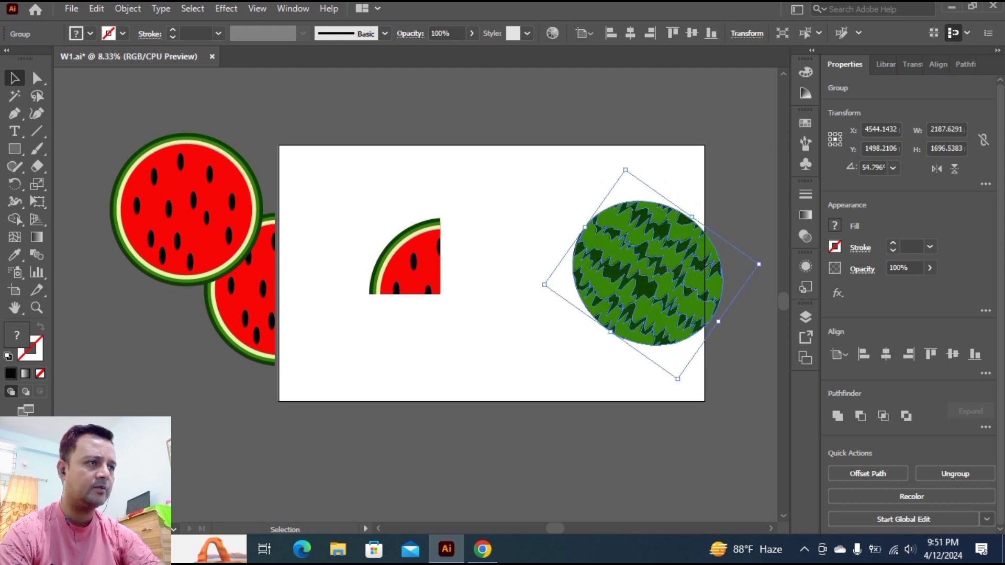
{"action": "left_click", "coordinate": [746, 220]}
{"action": "left_click_drag", "start_coordinate": [697, 273], "coordinate": [602, 335]}
{"action": "left_click", "coordinate": [654, 314]}
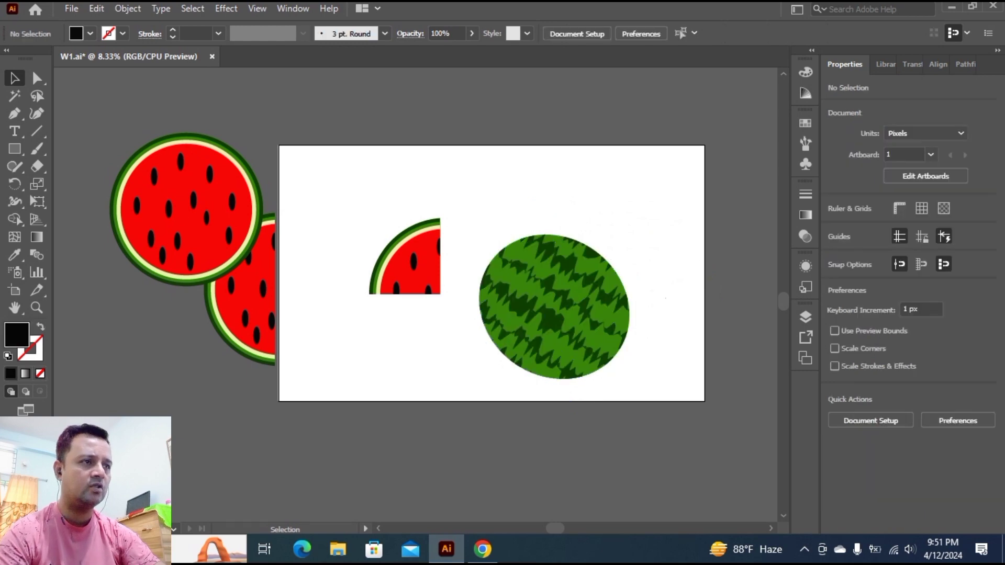
Rotate the quarter wedge to about 144° and place it rind down against the striped melon's lower left edge, at about X 2363, Y 2491 px.
{"action": "left_click", "coordinate": [413, 260]}
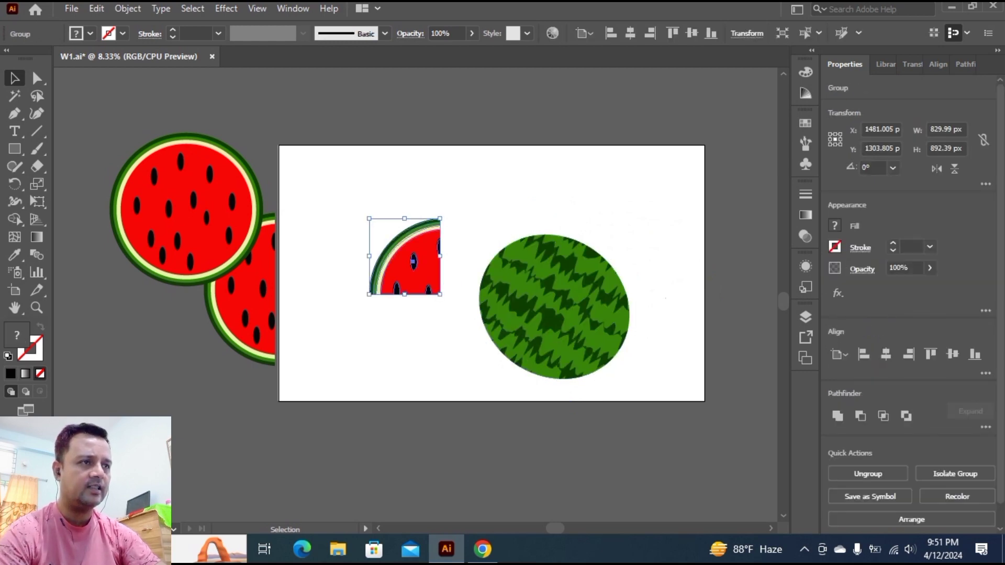
{"action": "left_click_drag", "start_coordinate": [444, 299], "coordinate": [509, 351]}
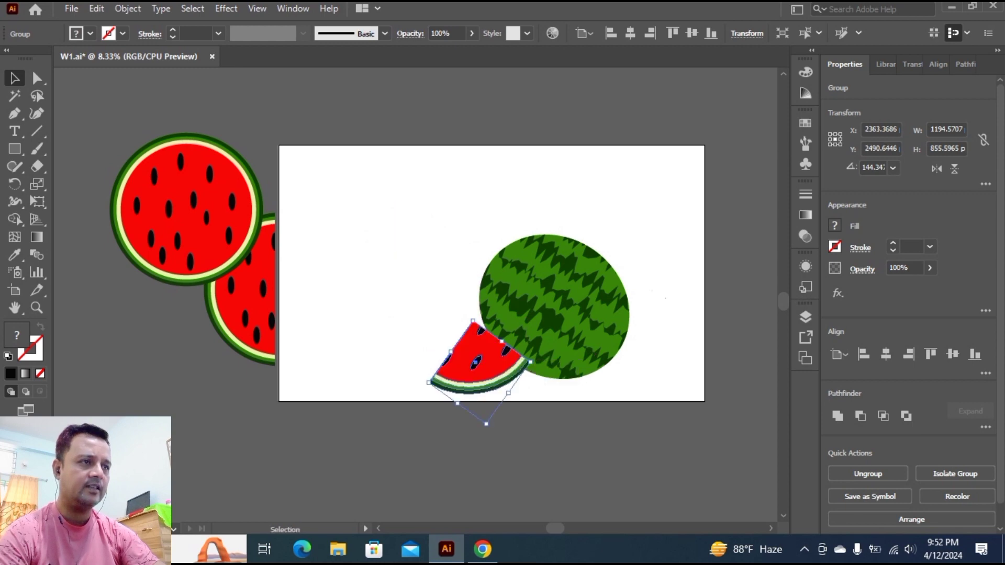
{"action": "left_click", "coordinate": [655, 293]}
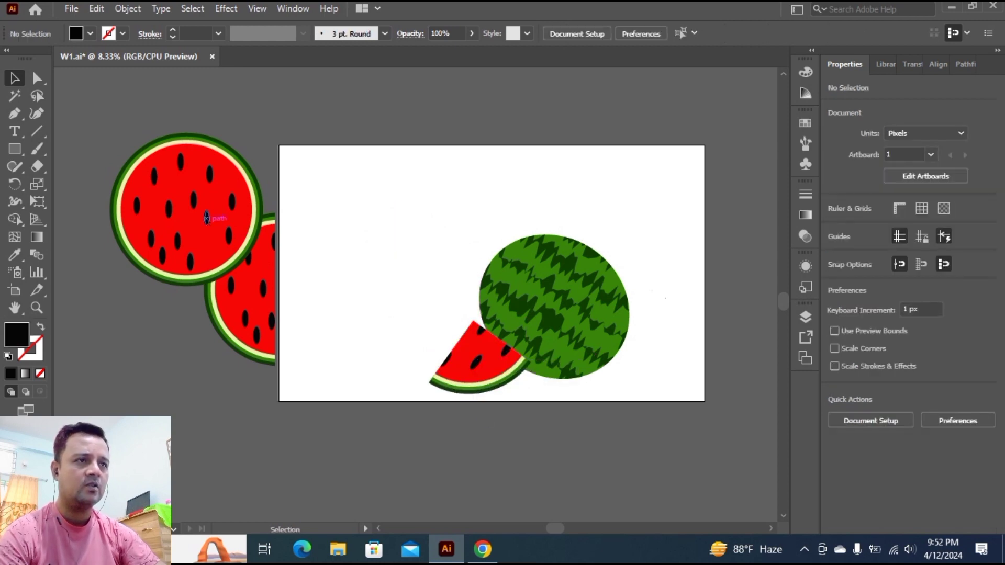
Move the full round slice onto the artboard, overlapping the wedge and the melon's left edge, at about X 1643, Y 1897 px.
{"action": "left_click_drag", "start_coordinate": [202, 213], "coordinate": [434, 310]}
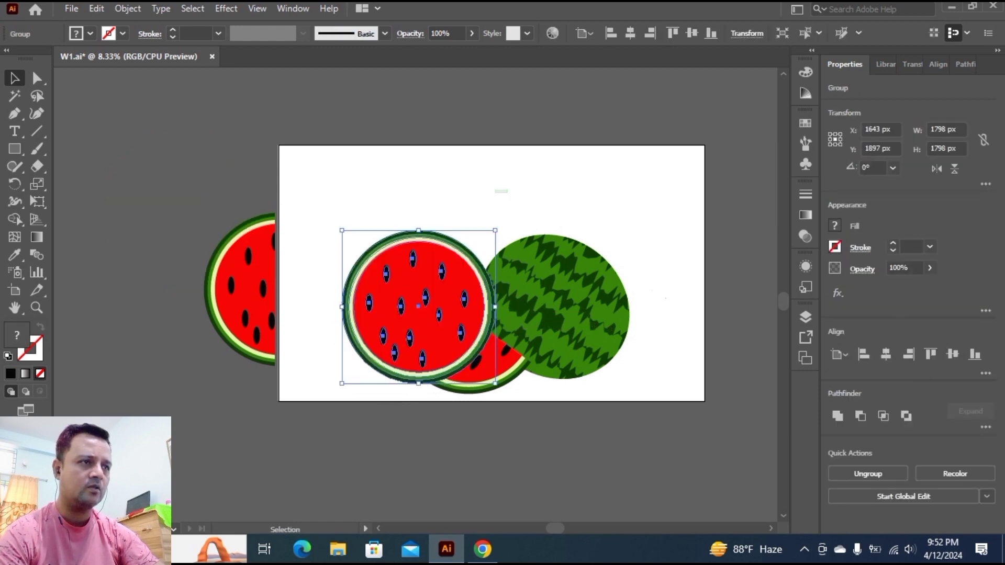
{"action": "left_click", "coordinate": [435, 444]}
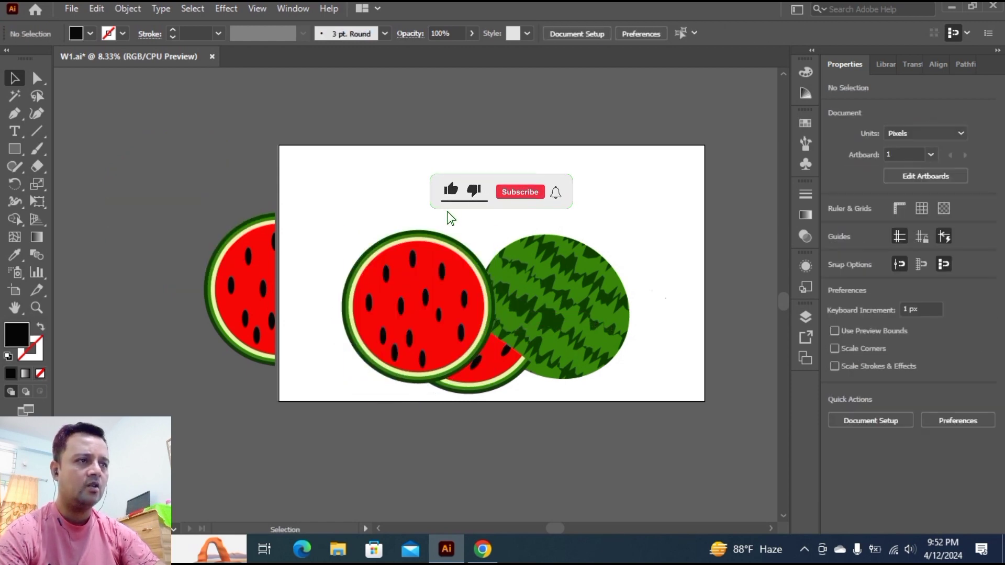
Rotate the half slice rind down, place it over the striped melon's lower right side, tilt it further clockwise and deselect it.
{"action": "left_click", "coordinate": [254, 304]}
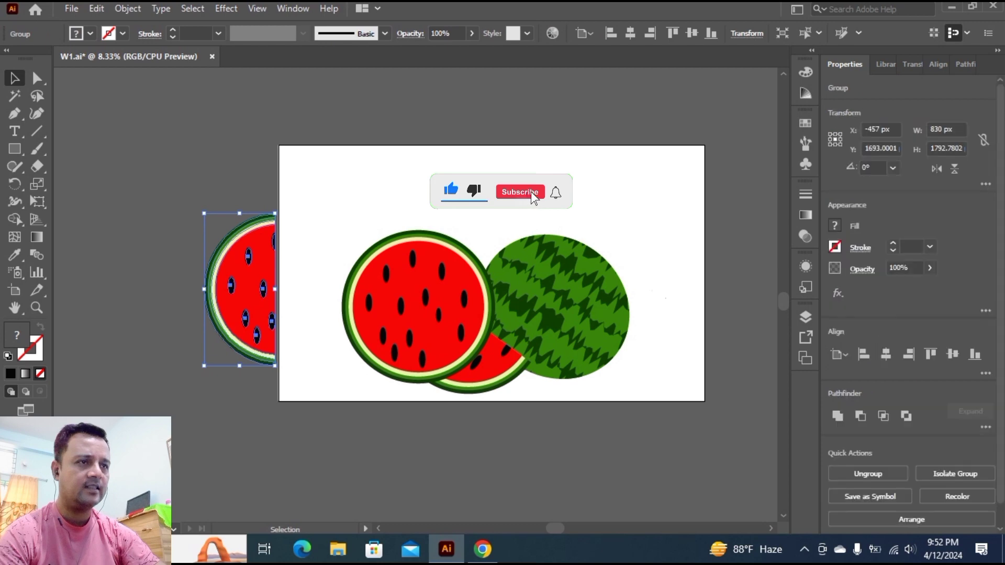
{"action": "left_click_drag", "start_coordinate": [279, 369], "coordinate": [623, 339]}
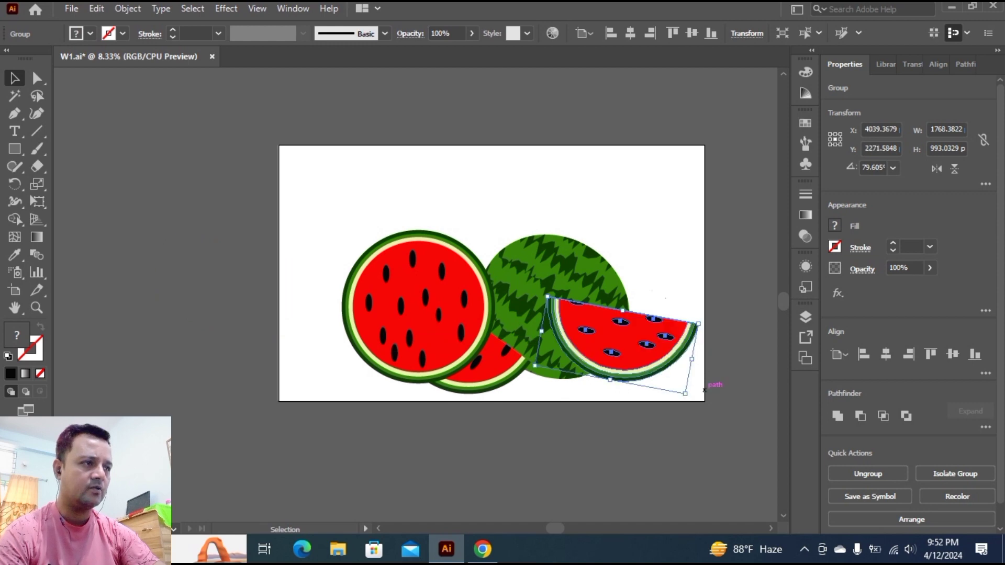
{"action": "left_click_drag", "start_coordinate": [694, 401], "coordinate": [689, 418]}
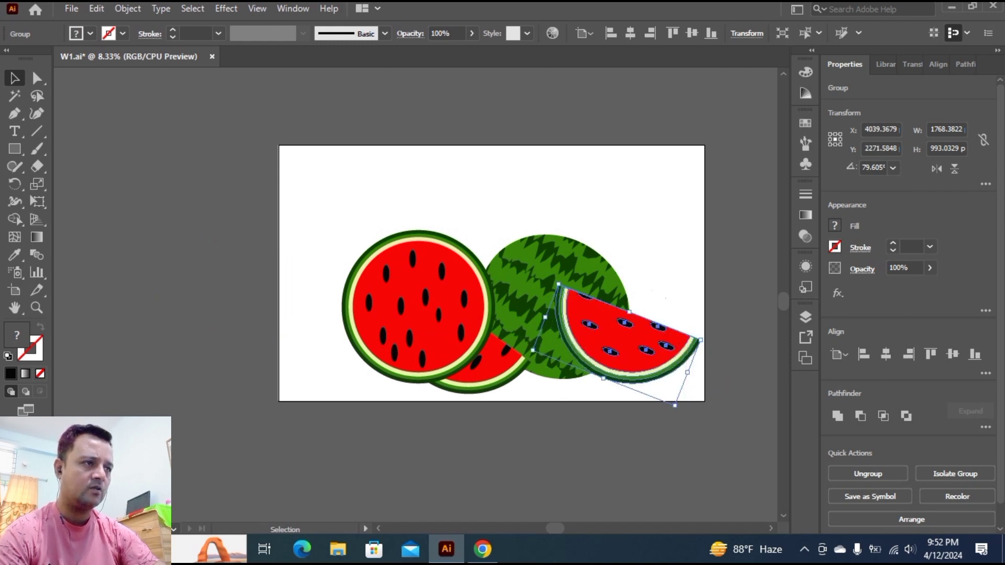
{"action": "left_click", "coordinate": [725, 421]}
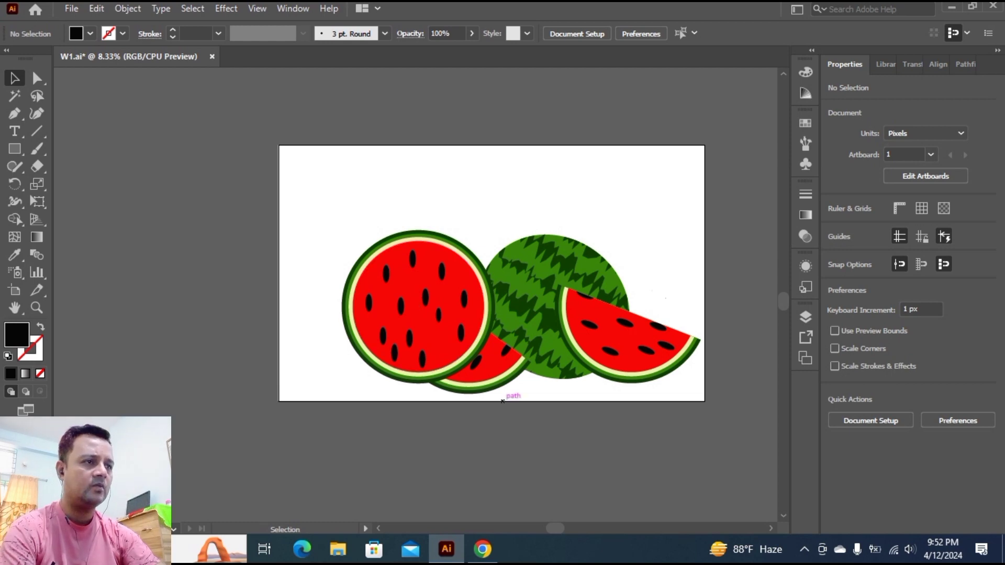
Bring the quarter wedge to the front so it overlaps the full round slice, and deselect it.
{"action": "left_click", "coordinate": [496, 380]}
{"action": "right_click", "coordinate": [496, 380]}
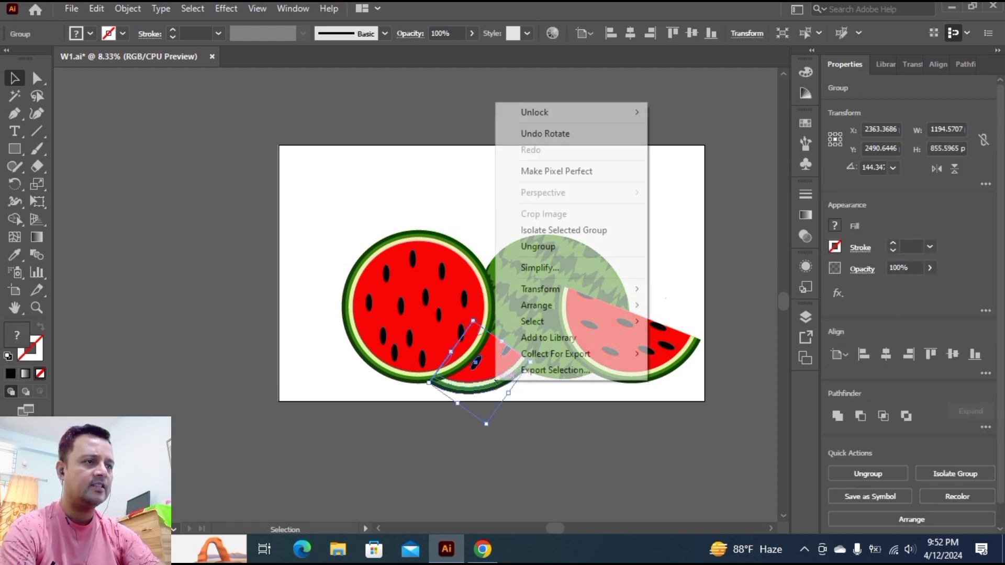
{"action": "mouse_move", "coordinate": [539, 305]}
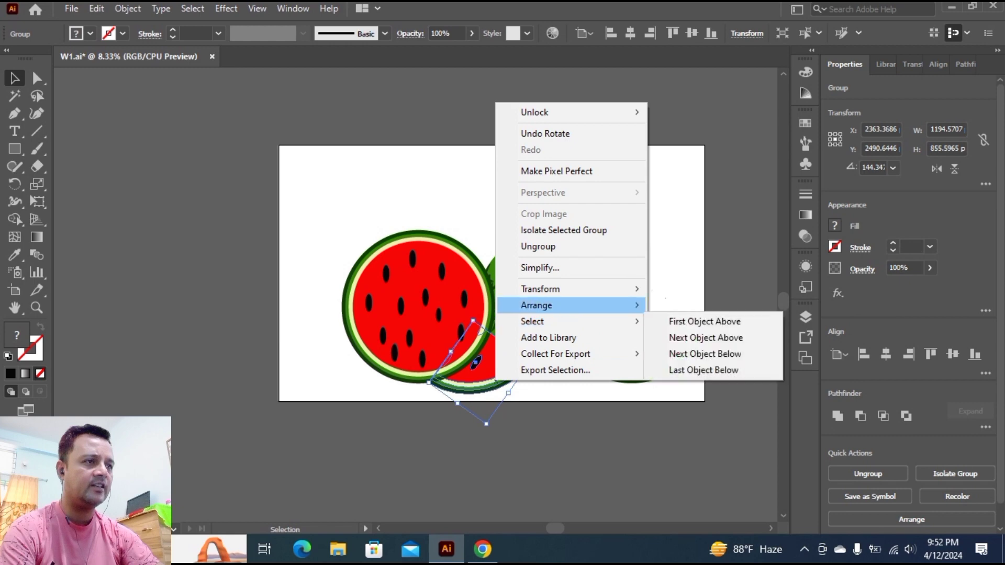
{"action": "left_click", "coordinate": [696, 305]}
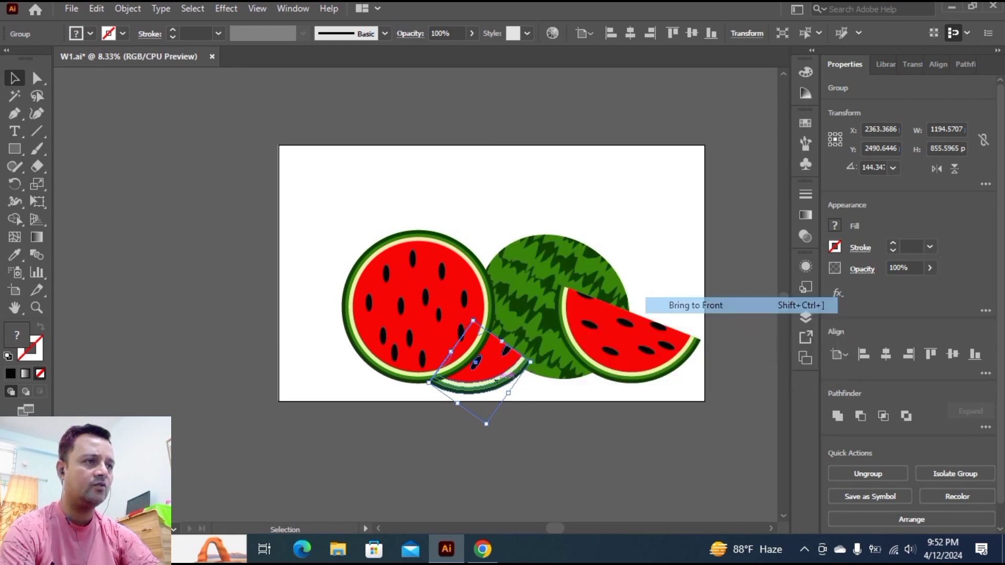
{"action": "key", "text": "ctrl+shift+a"}
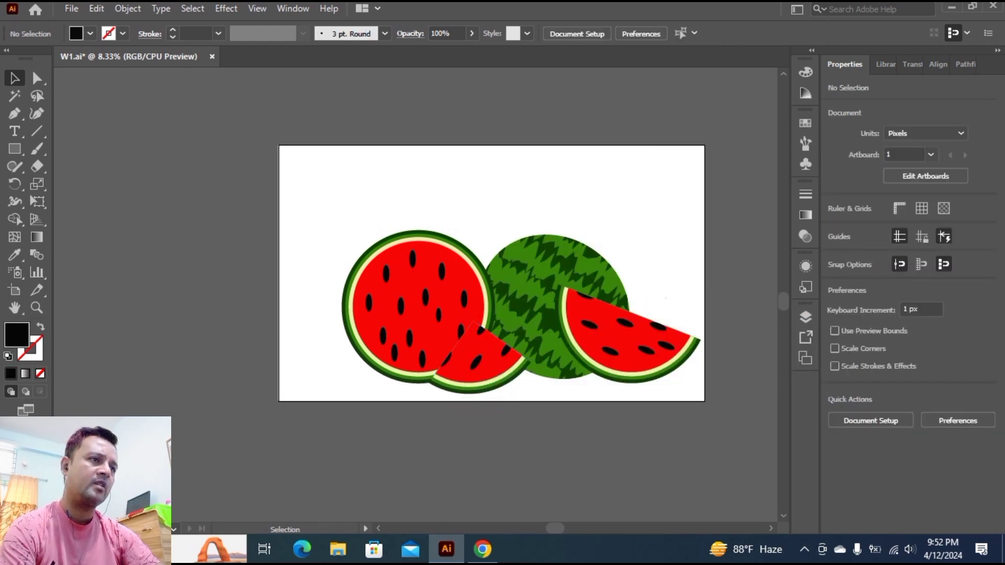
Select all the watermelon pieces together, centre them horizontally and vertically on the artboard, and deselect them.
{"action": "left_click_drag", "start_coordinate": [311, 207], "coordinate": [696, 402]}
{"action": "key", "text": "v"}
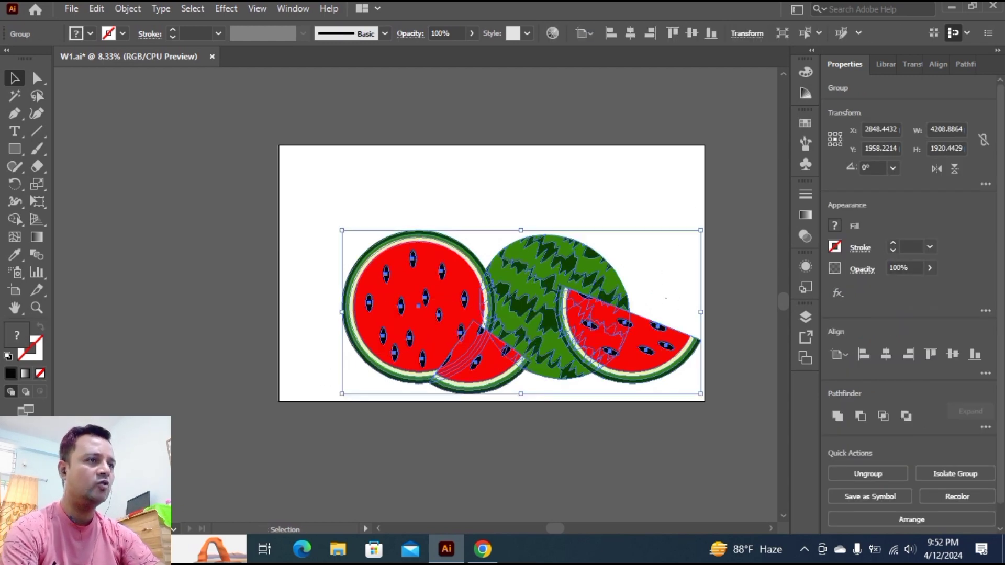
{"action": "left_click", "coordinate": [885, 355]}
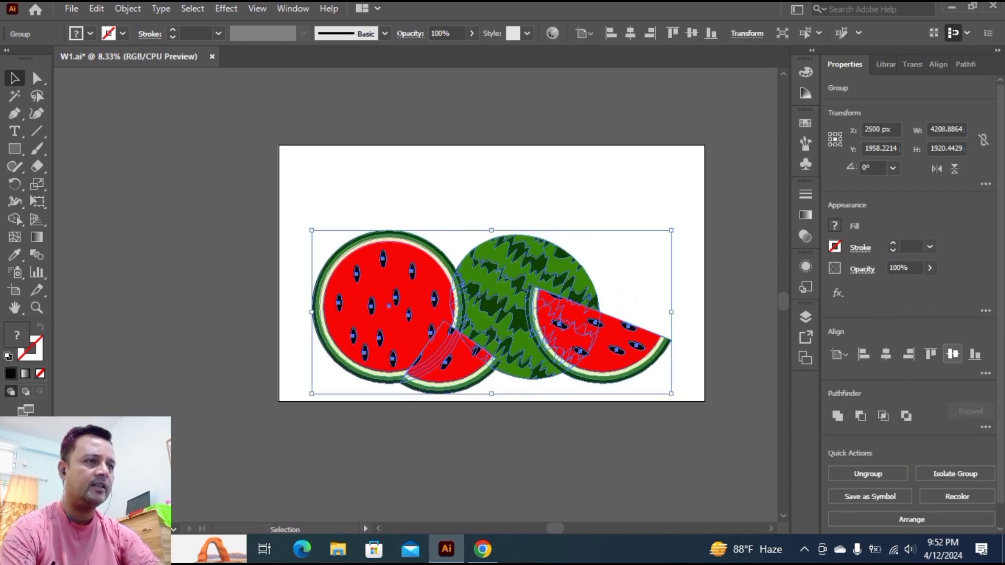
{"action": "left_click", "coordinate": [952, 354]}
{"action": "key", "text": "ctrl+shift+a"}
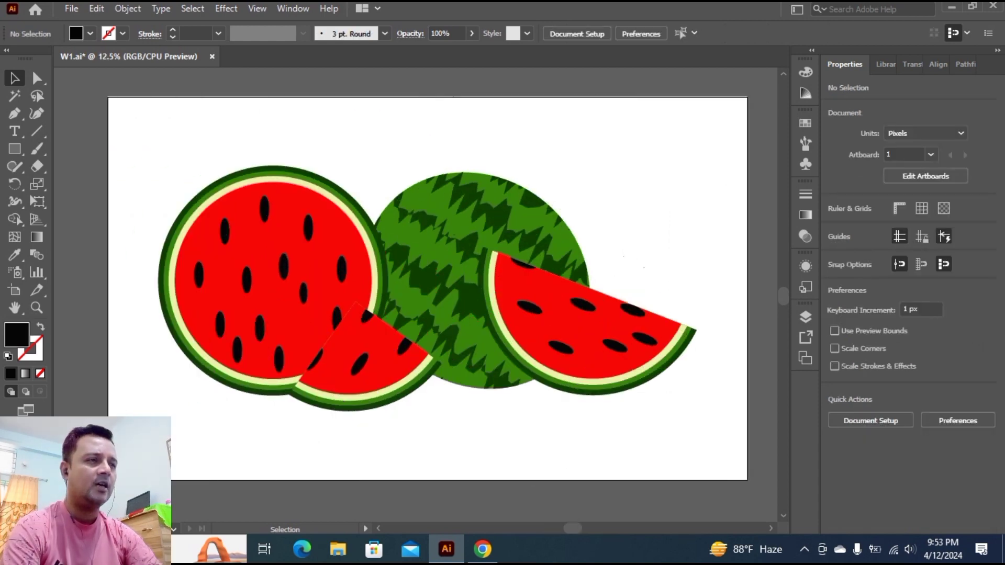